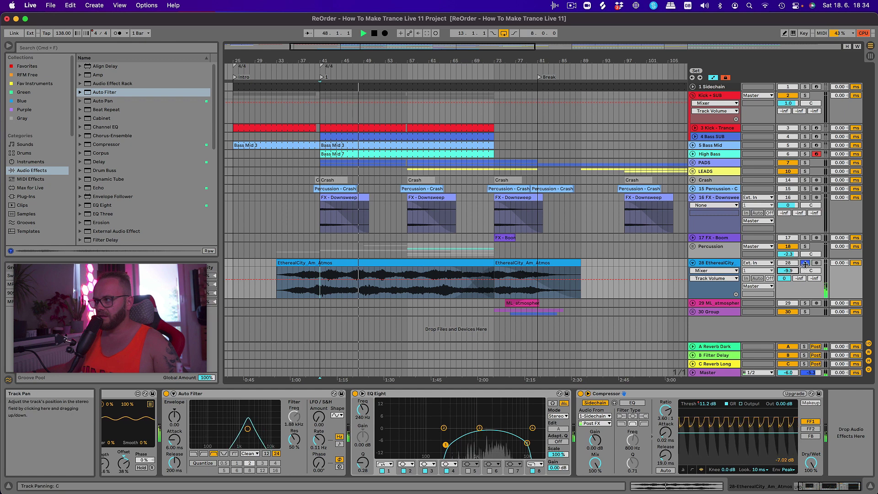
# Step: Unsolo the EtherealCity atmosphere track, set its volume to -10.3 dB against the full mix and fold the track
pyautogui.click(805, 263)
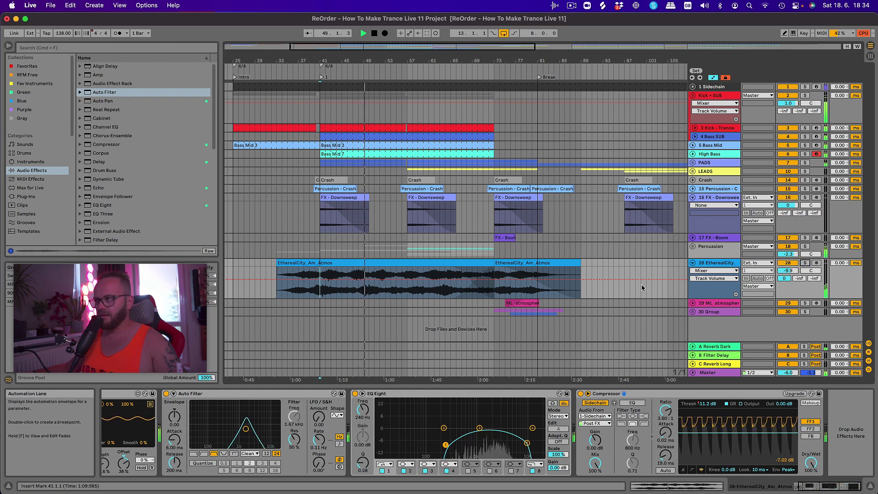
pyautogui.moveTo(309, 60); pyautogui.dragTo(334, 66)
pyautogui.press('space')
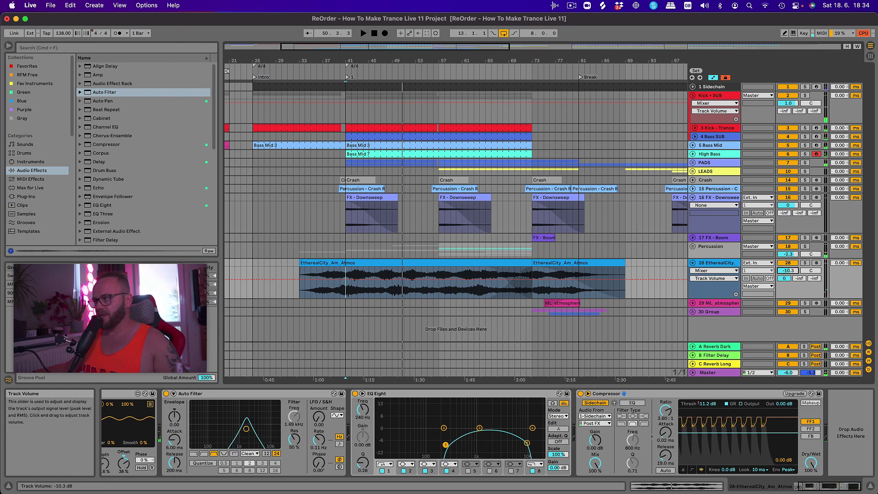
pyautogui.click(693, 263)
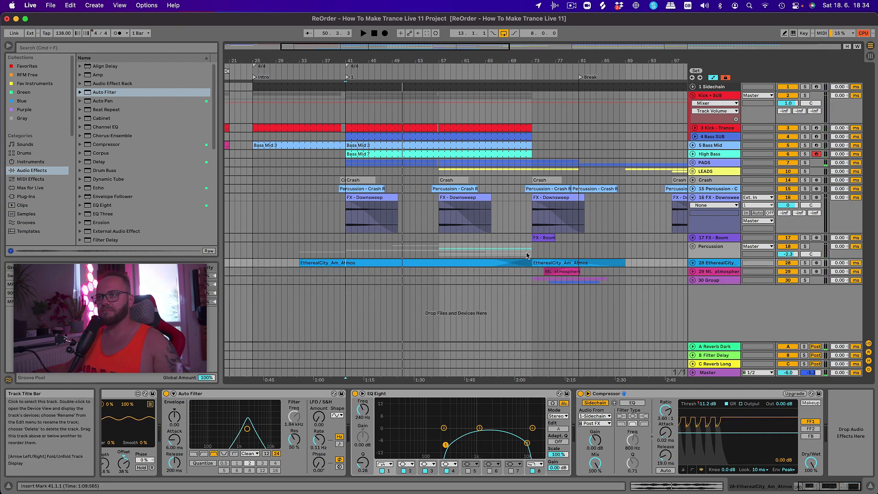
# Step: Insert a new MIDI track below the existing tracks and load the Serum VST plug-in onto it
pyautogui.rightClick(721, 321)
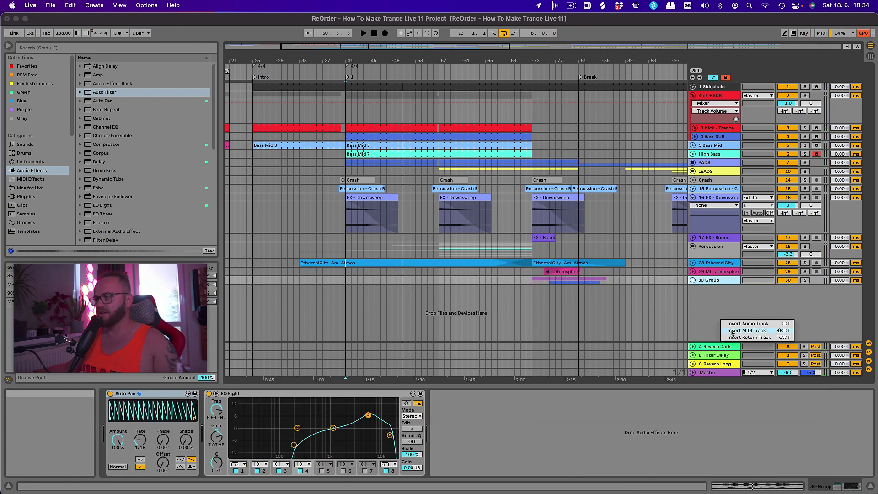
pyautogui.click(732, 331)
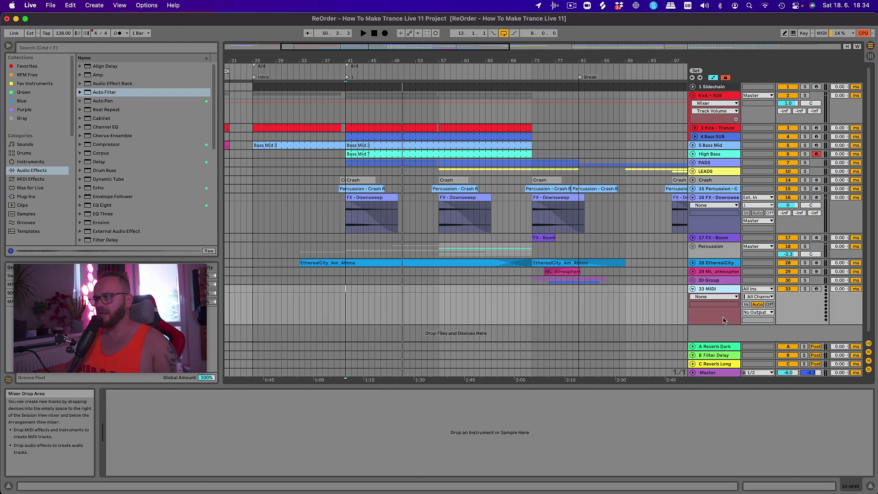
pyautogui.click(33, 197)
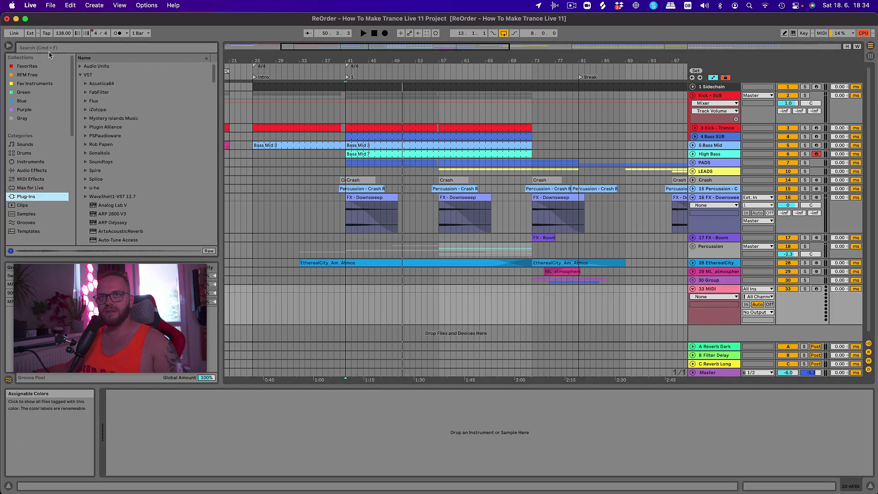
pyautogui.write('serum')
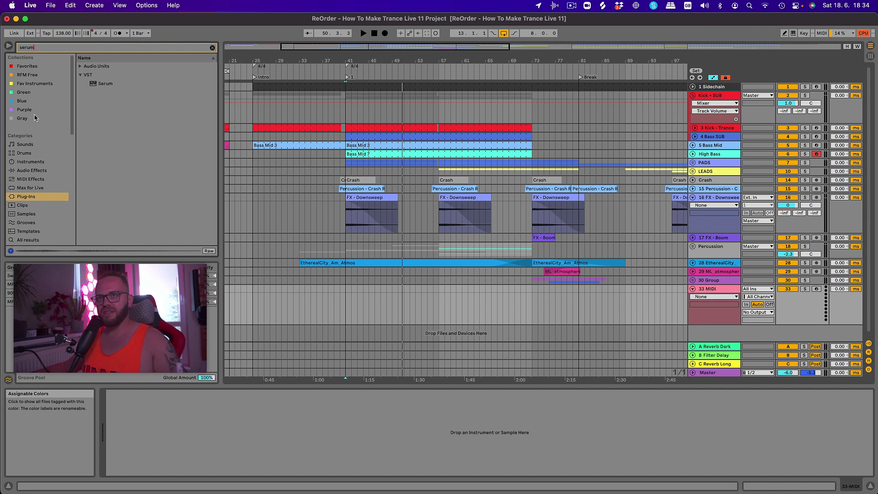
pyautogui.click(90, 84)
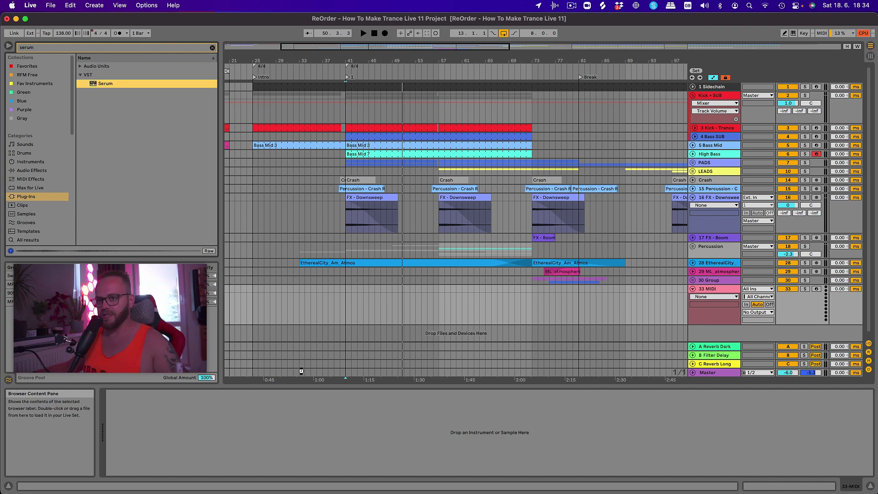
pyautogui.press('Return')
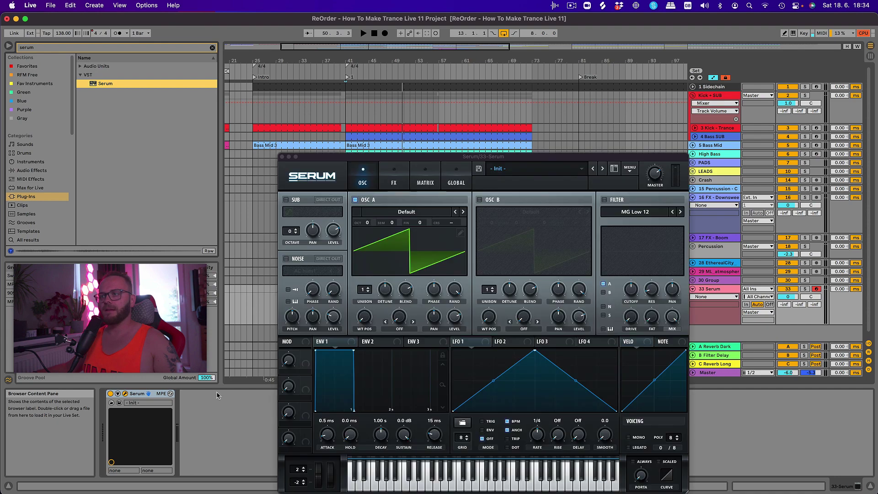
# Step: Load the ACID - Killer Acid preset from the ReOrder - Serum Producers Special bank and try its Acidity macro at 11%
pyautogui.click(575, 168)
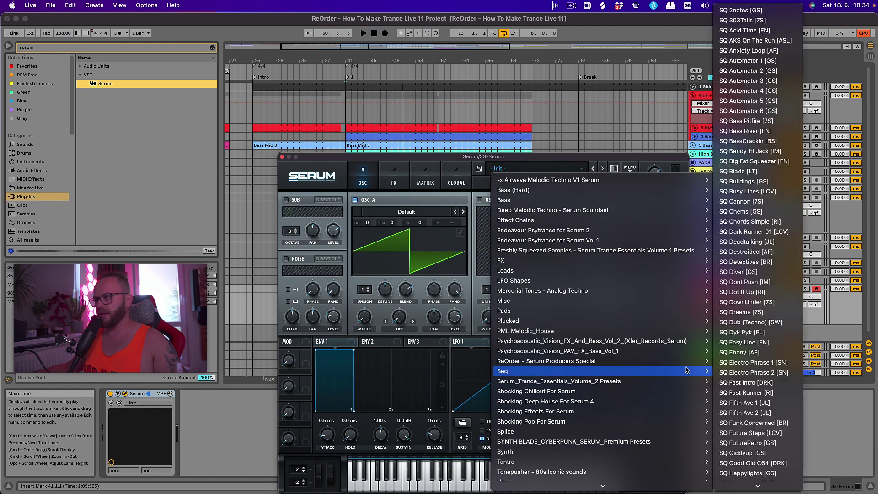
pyautogui.moveTo(687, 364)
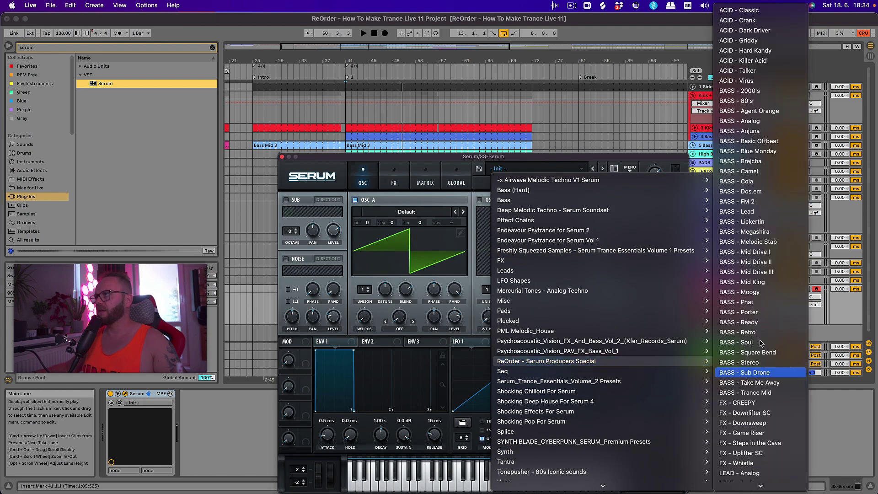
pyautogui.click(763, 9)
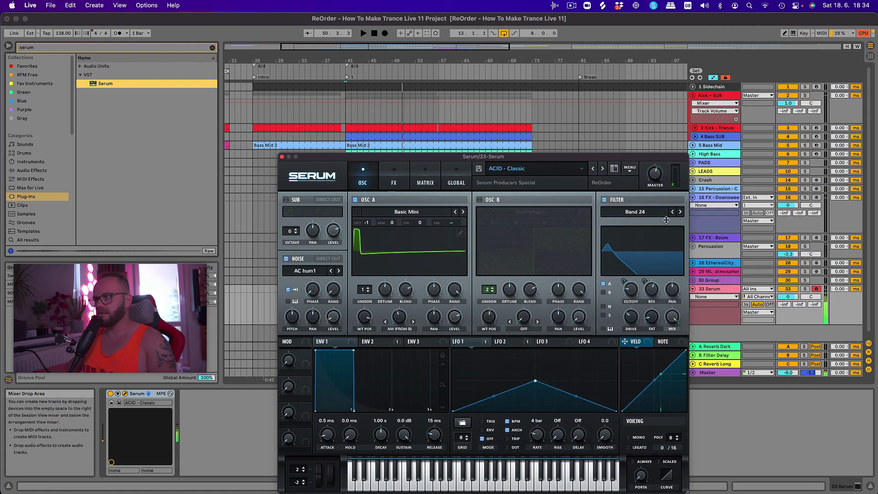
pyautogui.click(602, 169)
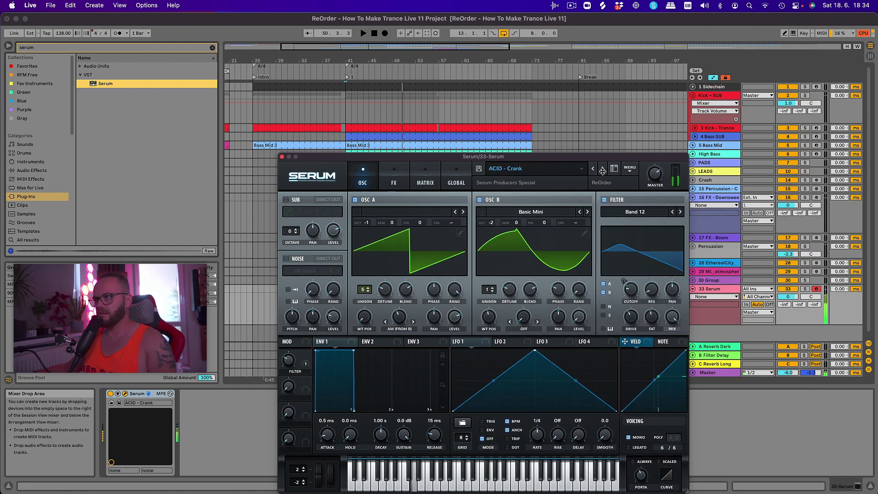
pyautogui.click(602, 170)
pyautogui.click(602, 171)
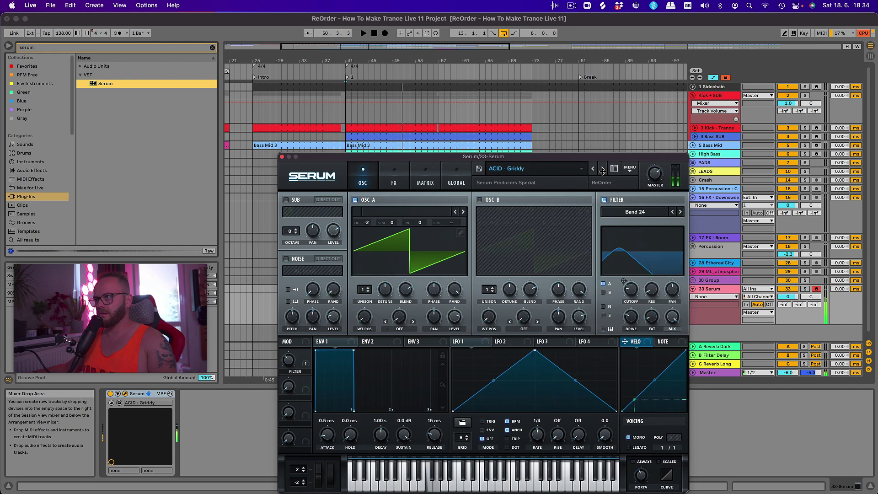
pyautogui.click(602, 170)
pyautogui.click(603, 171)
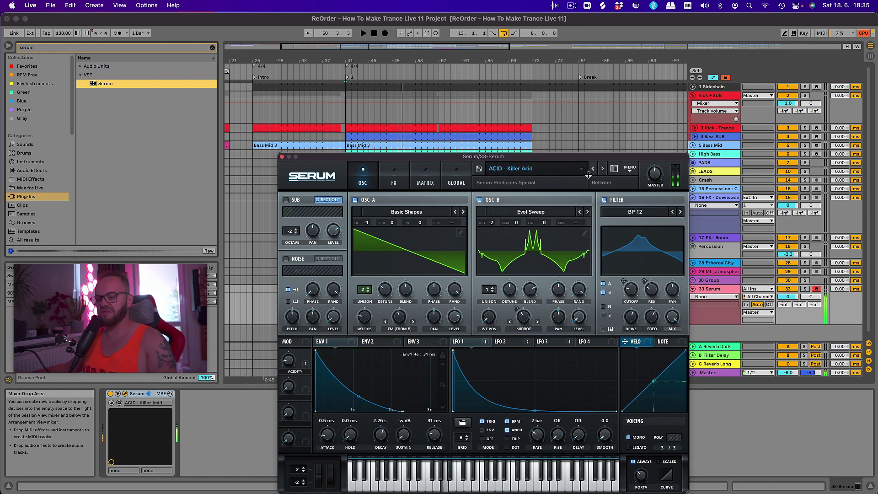
pyautogui.click(287, 358)
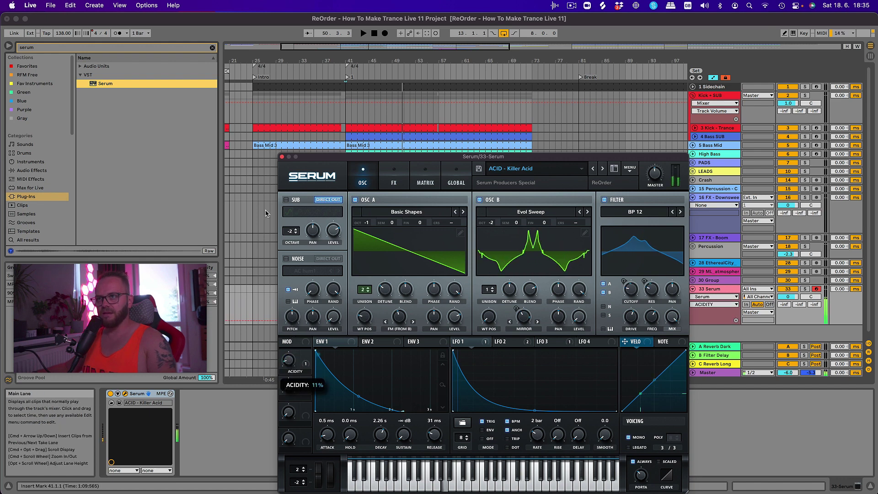
pyautogui.click(282, 157)
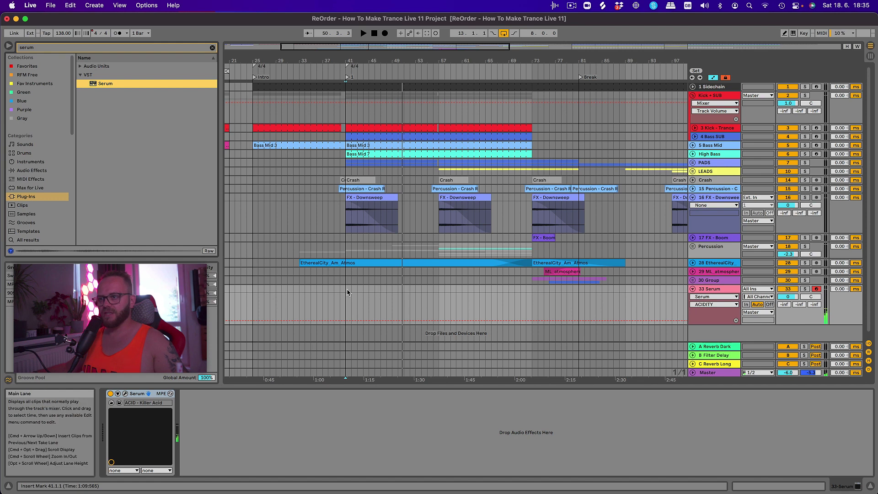
# Step: Create a one-bar MIDI clip at bar 41 on the Serum track and place a sixteenth-long A2 note at its start
pyautogui.doubleClick(346, 289)
pyautogui.rightClick(409, 391)
pyautogui.click(337, 365)
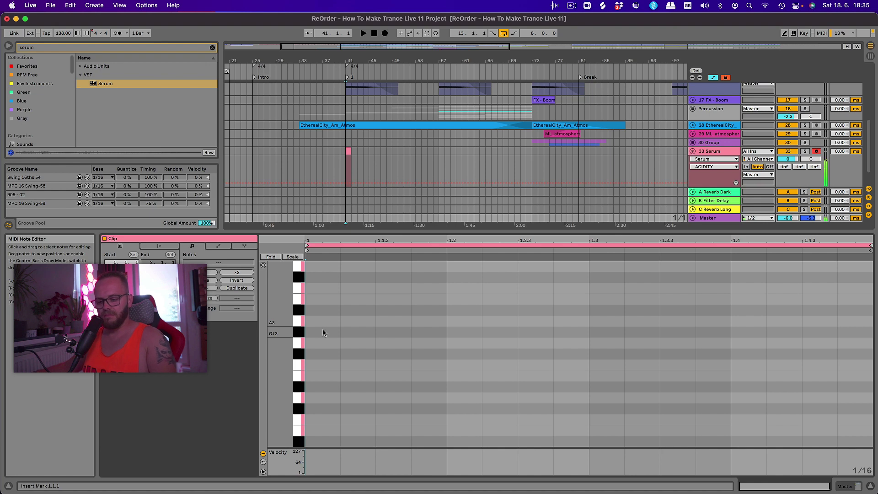
pyautogui.doubleClick(314, 325)
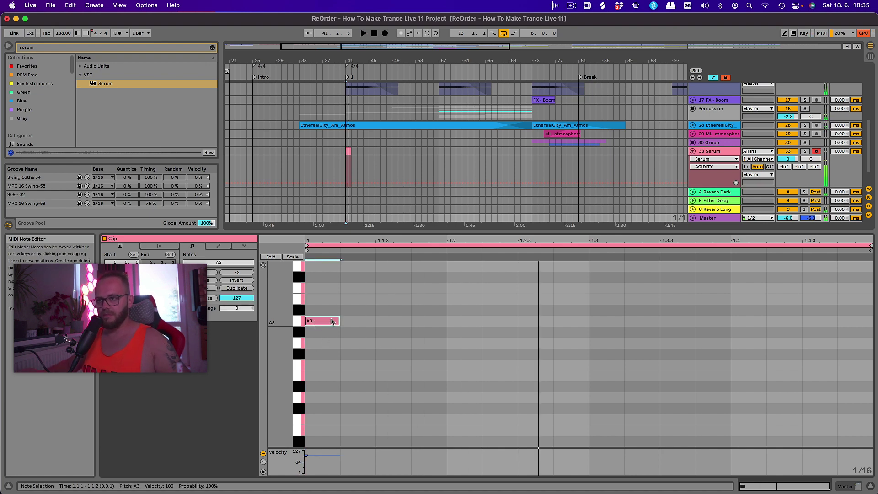
pyautogui.hotkey('shift', 'Down')
pyautogui.moveTo(280, 380); pyautogui.dragTo(267, 380)
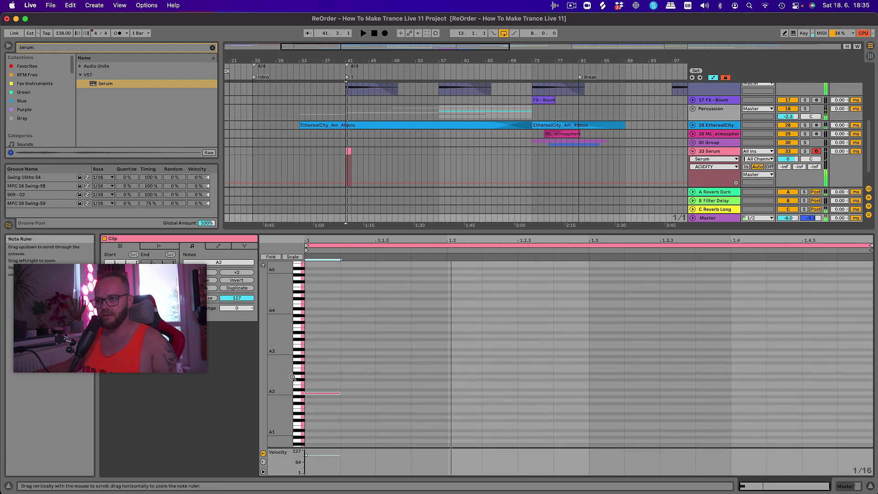
# Step: Duplicate the A2 note and, with the clip's grid off, shorten both notes to about half a sixteenth
pyautogui.press('super+d')
pyautogui.rightClick(385, 389)
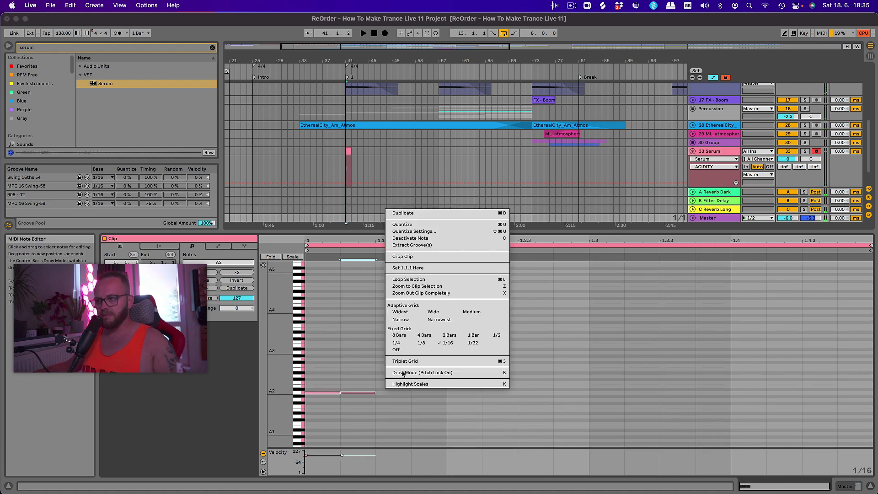
pyautogui.click(403, 350)
pyautogui.moveTo(399, 354); pyautogui.dragTo(303, 410)
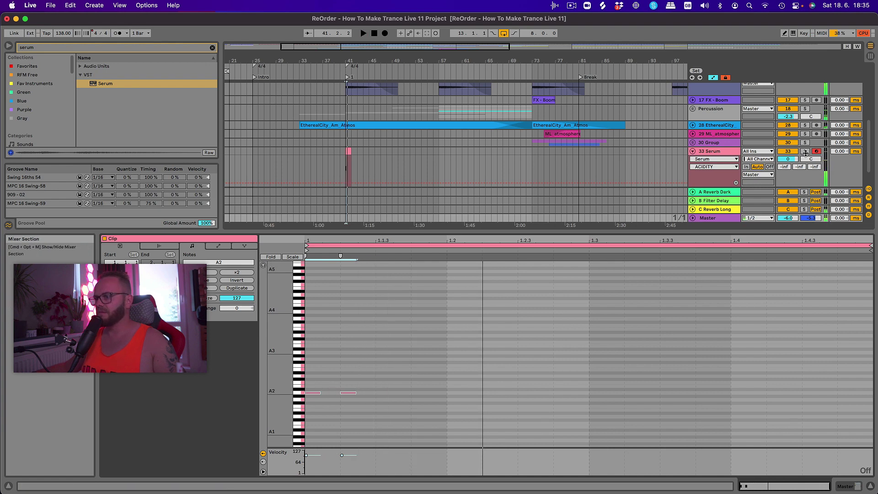
# Step: Solo the Serum track and audition the two shortened A2 notes
pyautogui.click(391, 373)
pyautogui.press('space')
pyautogui.press('space')
# Step: Complete the rhythm on a 1/16 grid with A2 notes at 1.1.4, 1.2.2 and 1.2.3, plus a long one from 1.3.1 to 1.4.2
pyautogui.rightClick(391, 373)
pyautogui.click(454, 325)
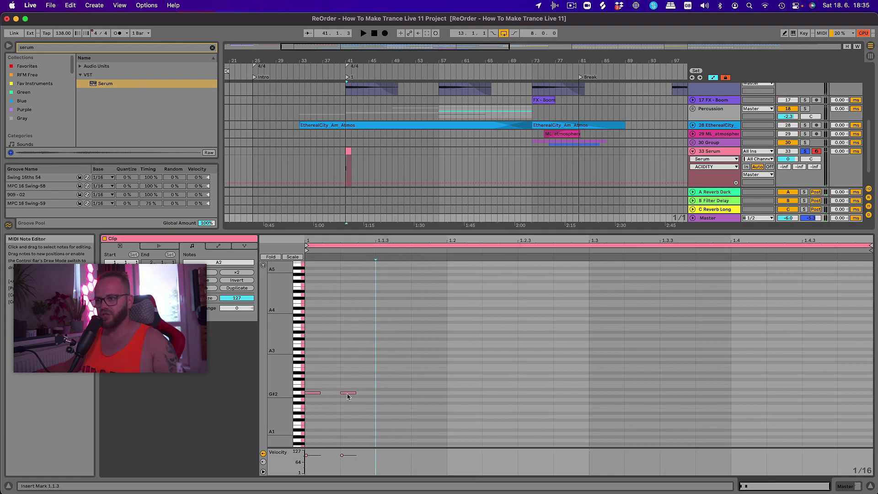
pyautogui.keyDown('alt'); pyautogui.moveTo(349, 393); pyautogui.dragTo(490, 393); pyautogui.keyUp('alt')
pyautogui.press('space')
pyautogui.keyDown('alt'); pyautogui.moveTo(490, 394); pyautogui.dragTo(526, 394); pyautogui.keyUp('alt')
pyautogui.moveTo(533, 394); pyautogui.dragTo(606, 394)
pyautogui.moveTo(615, 393); pyautogui.dragTo(769, 393)
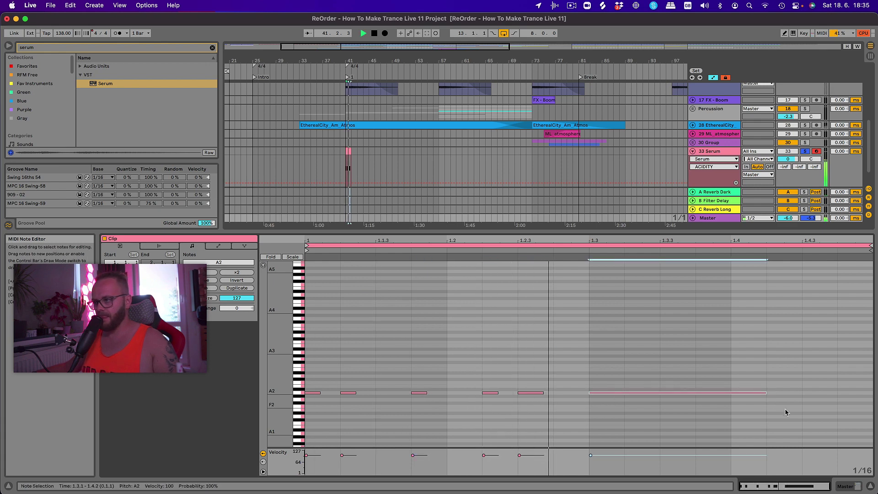
pyautogui.click(542, 393)
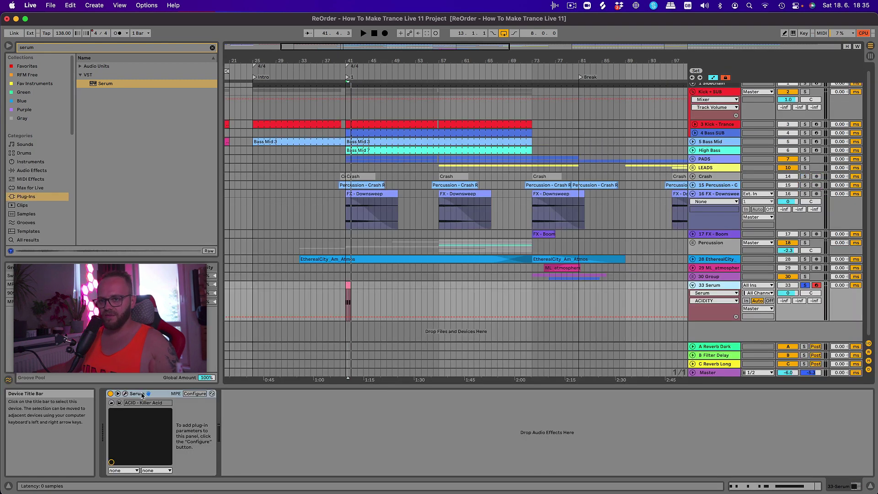
# Step: Play the acid clip while raising Serum's Acidity macro to about 25%
pyautogui.click(125, 395)
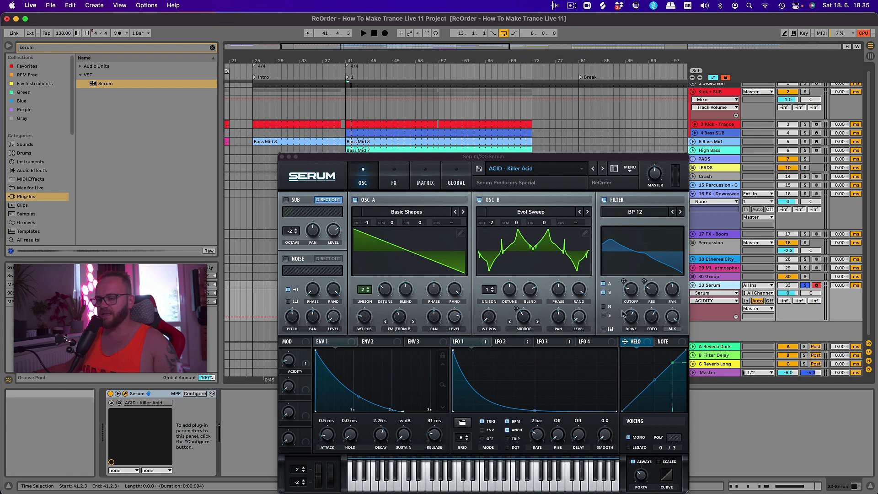
pyautogui.press('space')
pyautogui.moveTo(292, 364); pyautogui.dragTo(294, 360)
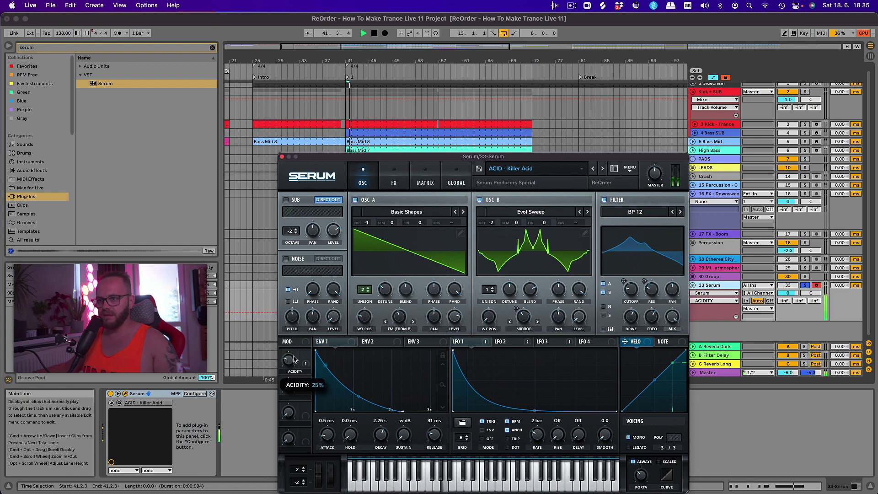
pyautogui.click(283, 157)
pyautogui.press('space')
# Step: Copy the one-bar acid clip to bars 45, 49, 53 and 57 on the Serum track
pyautogui.click(346, 288)
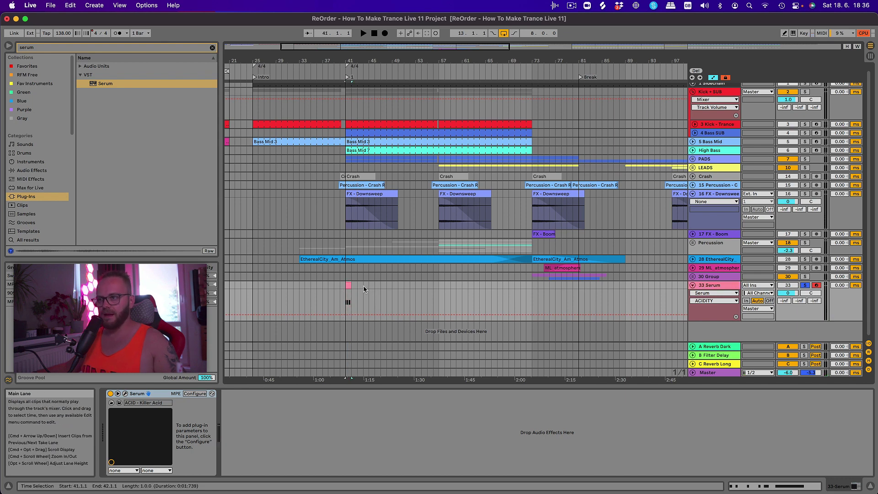
pyautogui.click(364, 288)
pyautogui.press('super+d')
pyautogui.press('super+d')
pyautogui.press('super+d')
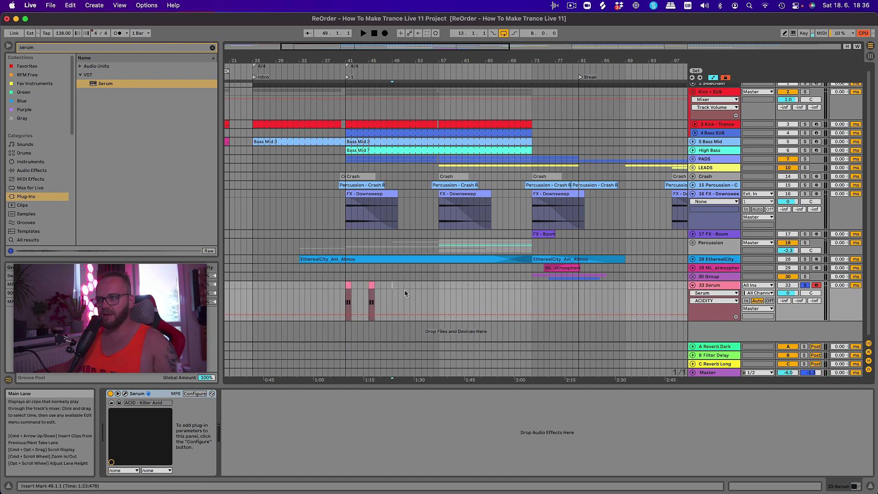
pyautogui.press('super+d')
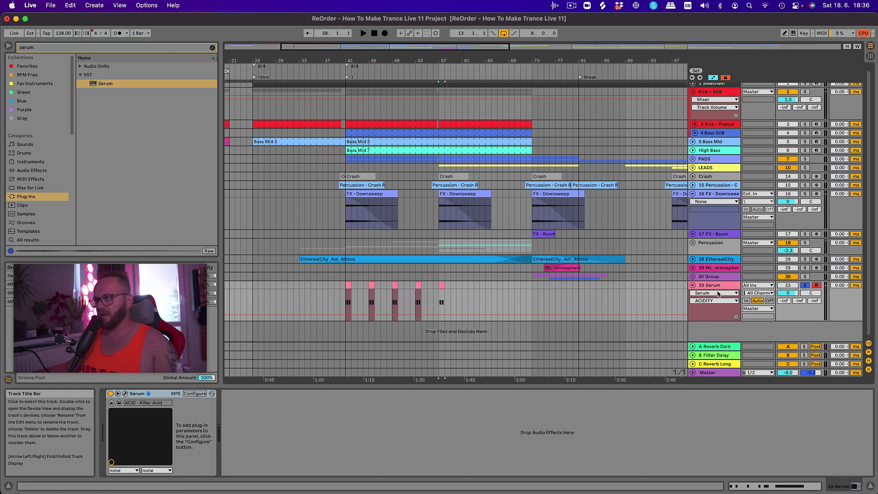
# Step: Insert an audio track below the Serum track with its input taken from 33-Serum, and arm it for recording
pyautogui.rightClick(717, 288)
pyautogui.click(722, 352)
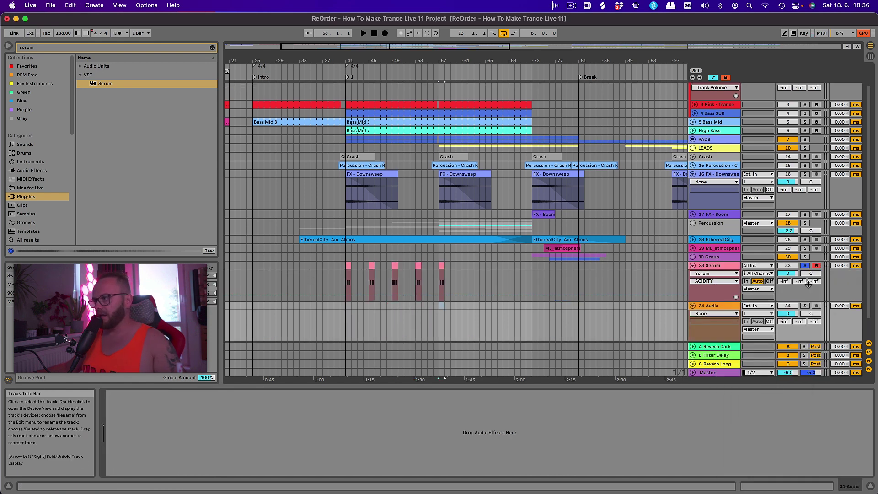
pyautogui.click(751, 306)
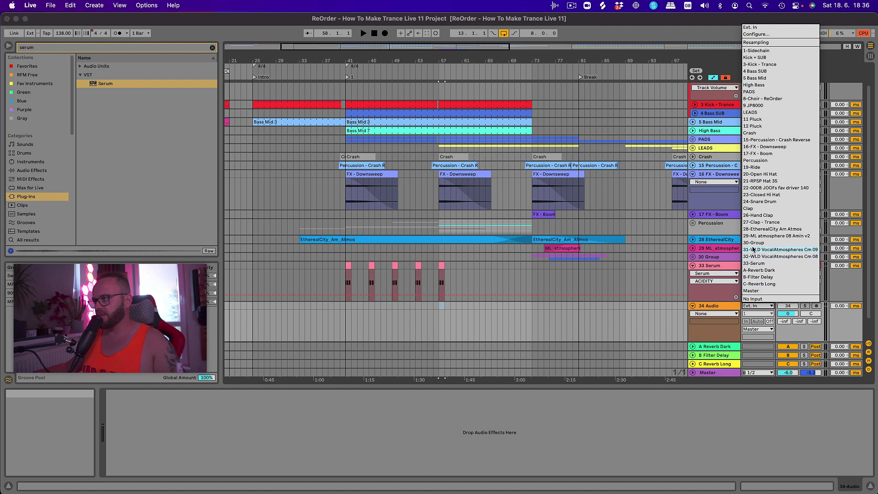
pyautogui.click(754, 263)
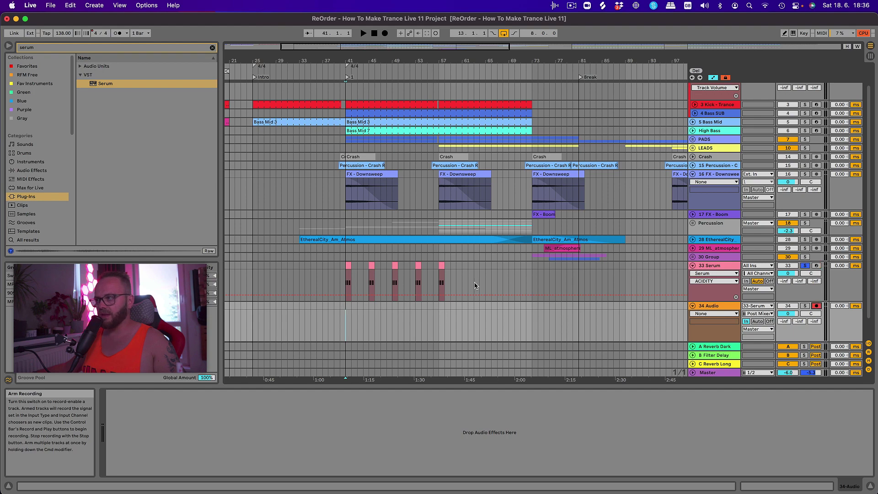
# Step: Open Serum, start arrangement recording from 40.1.1 onto the armed audio track, and adjust Serum's filter cutoff while it records
pyautogui.click(712, 266)
pyautogui.press('Left')
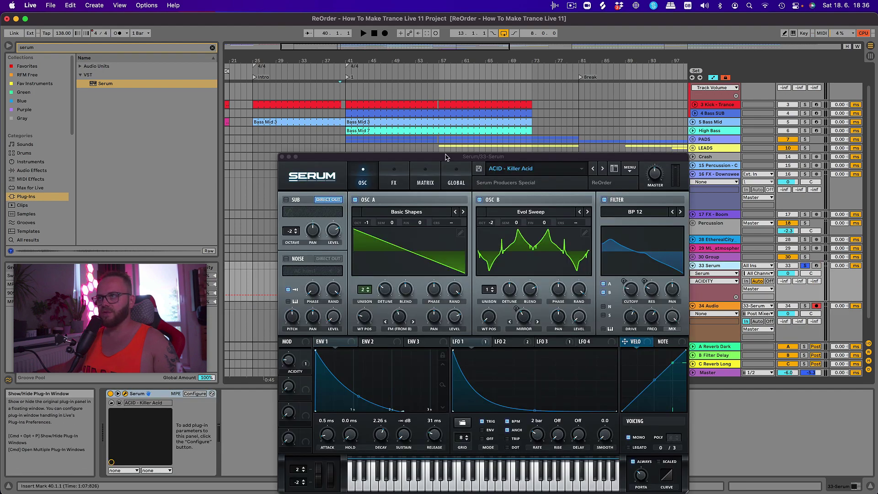
pyautogui.moveTo(446, 157); pyautogui.dragTo(182, 87)
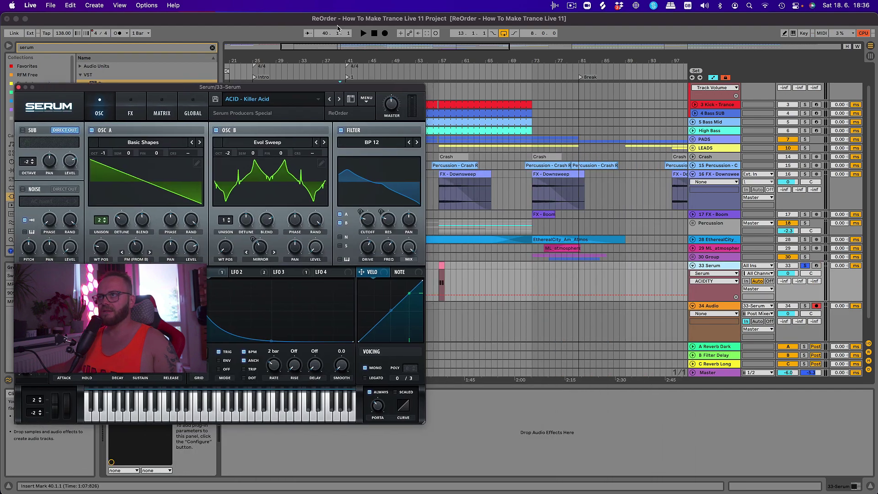
pyautogui.click(385, 34)
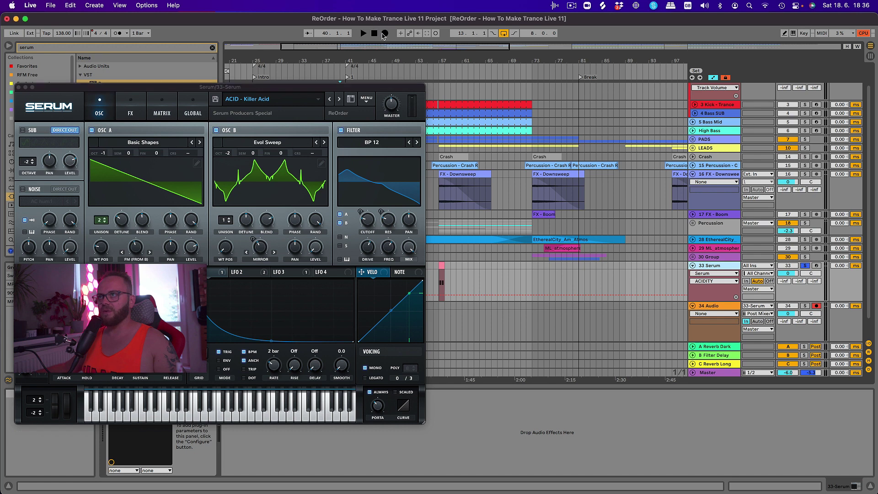
pyautogui.click(369, 224)
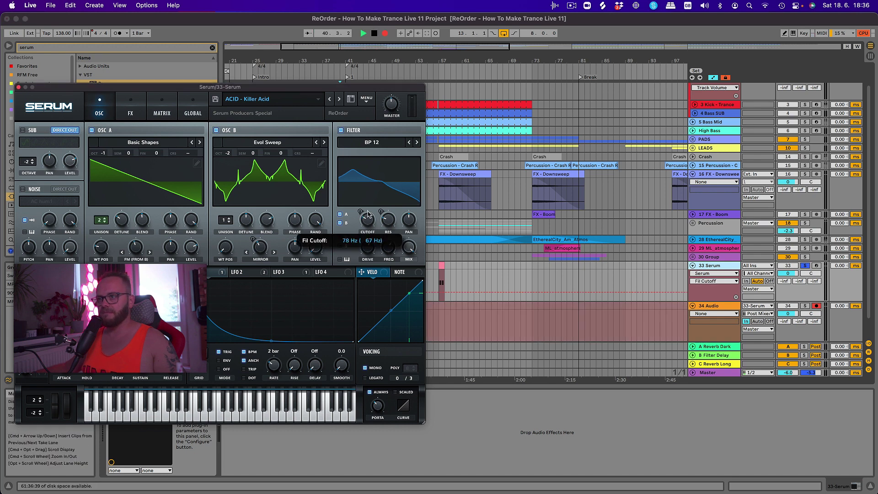
pyautogui.moveTo(368, 214)
pyautogui.mouseDown()
pyautogui.moveTo(369, 234)
pyautogui.moveTo(371, 222)
pyautogui.mouseUp()
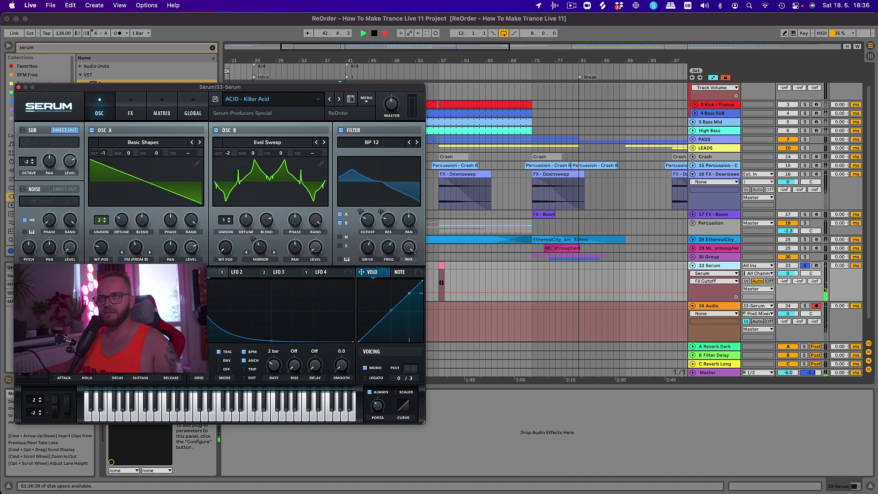
# Step: Vary Serum's Acidity macro between the acid hits, down to 14% and back up, and stop recording in bar 58
pyautogui.moveTo(219, 87); pyautogui.dragTo(674, 114)
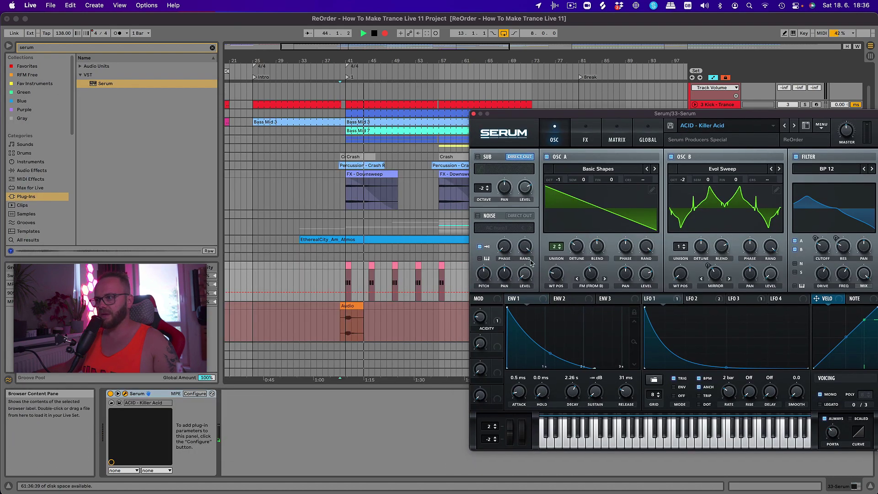
pyautogui.moveTo(481, 315); pyautogui.dragTo(481, 320)
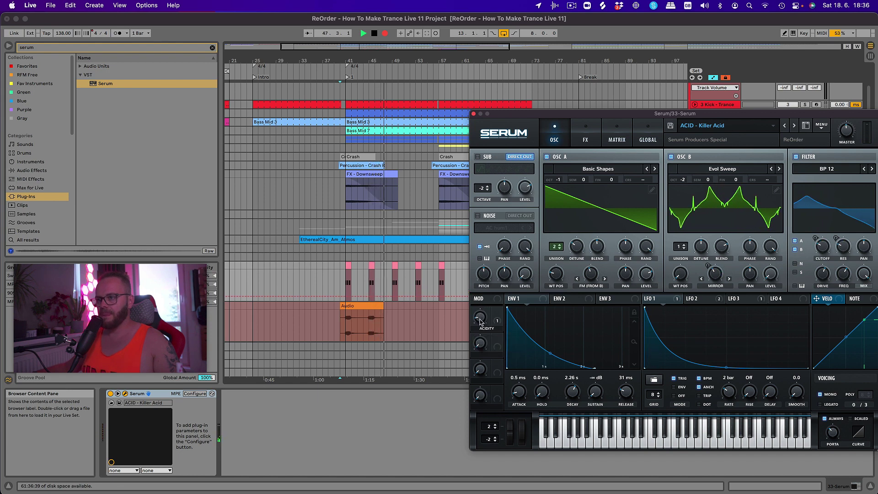
pyautogui.moveTo(479, 321)
pyautogui.mouseDown()
pyautogui.moveTo(479, 301)
pyautogui.moveTo(480, 330)
pyautogui.mouseUp()
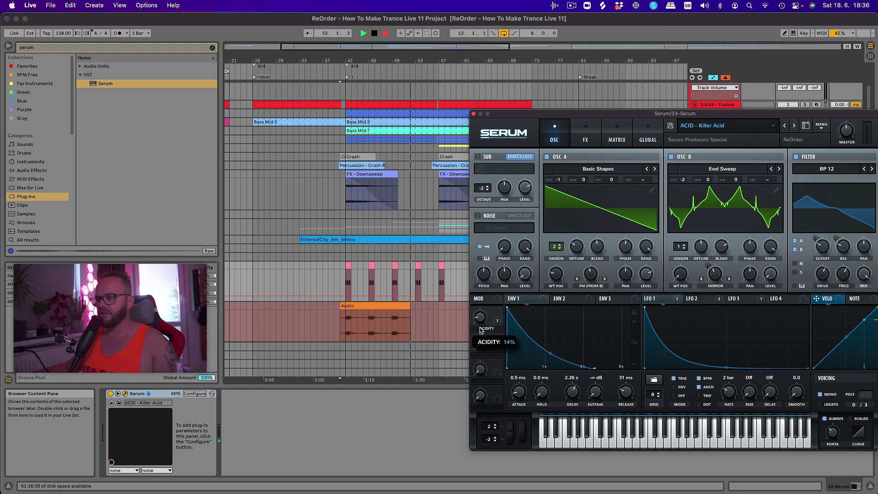
pyautogui.moveTo(481, 332); pyautogui.dragTo(485, 286)
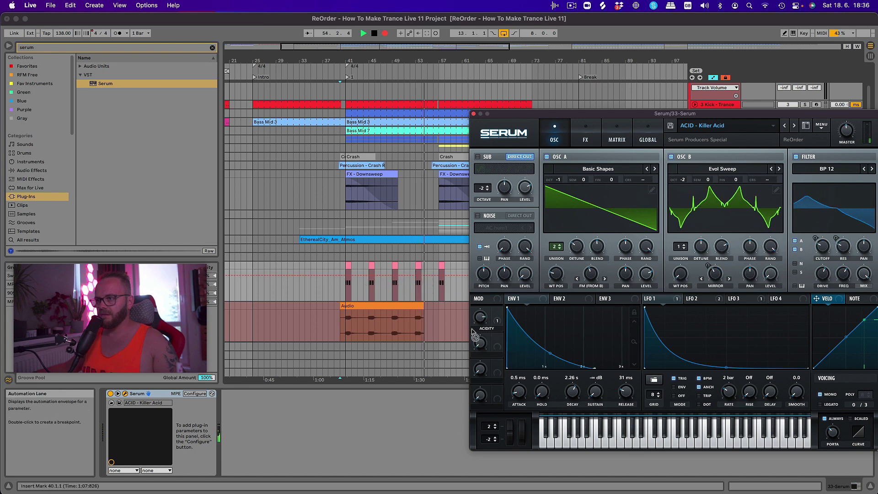
pyautogui.moveTo(479, 316); pyautogui.dragTo(479, 307)
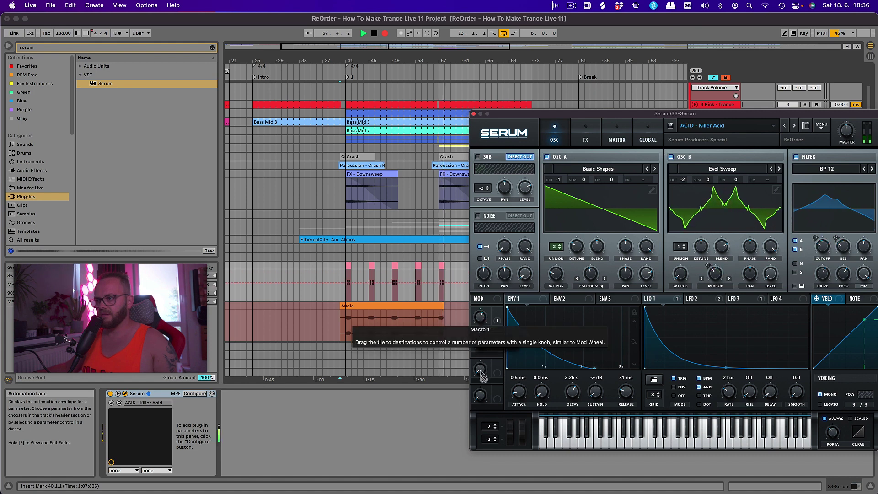
pyautogui.press('space')
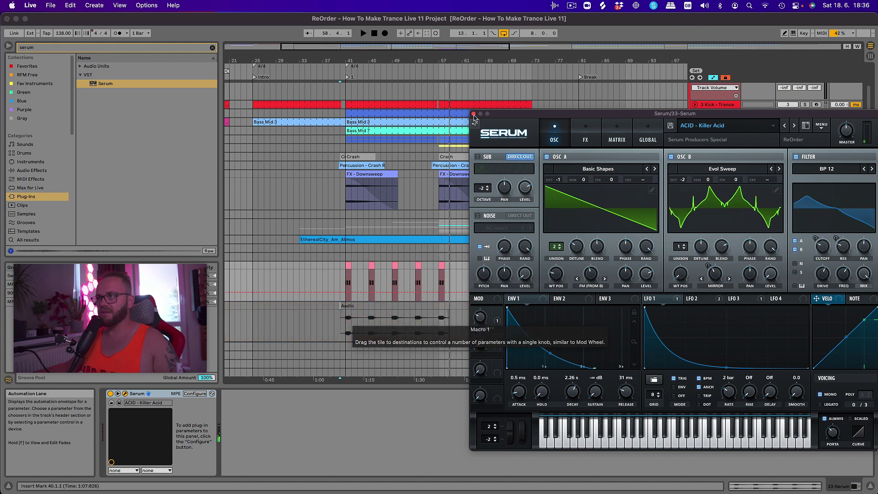
# Step: Close the Serum window, take the Serum track out of solo and delete that track
pyautogui.click(474, 115)
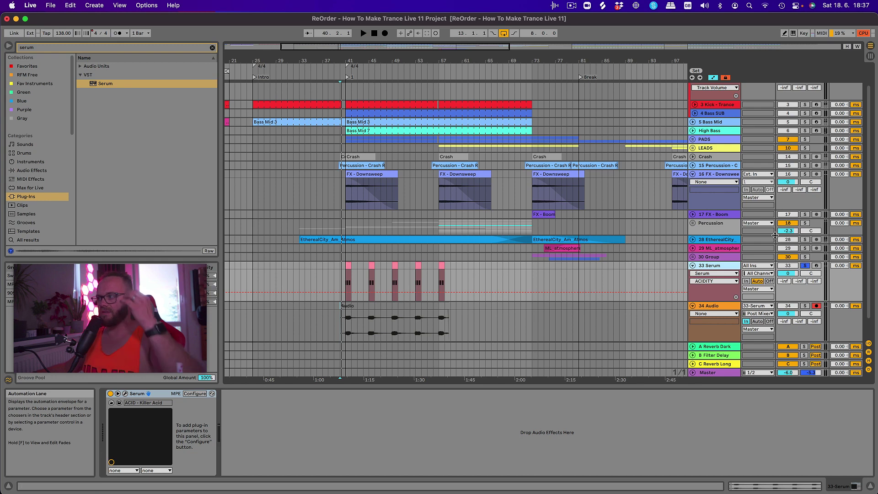
pyautogui.click(805, 265)
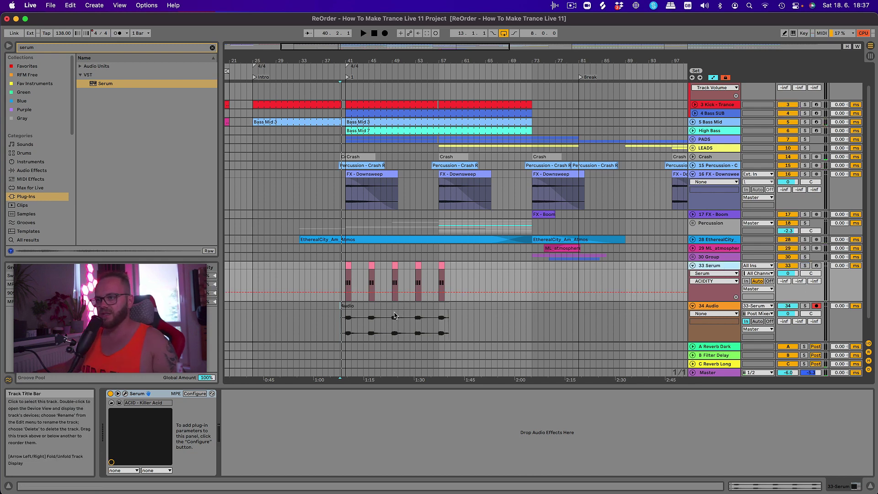
pyautogui.press('Delete')
# Step: Move the one-bar acid hit at bar 57 of the recorded audio to bar 45, replacing the hit there
pyautogui.scroll(3, 366, 144)
pyautogui.moveTo(346, 58); pyautogui.dragTo(346, 94)
pyautogui.moveTo(439, 61); pyautogui.dragTo(357, 56)
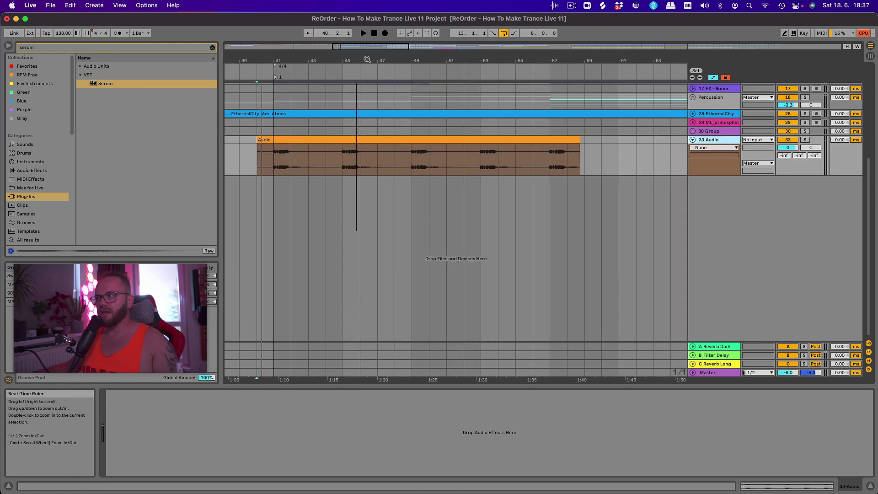
pyautogui.click(573, 140)
pyautogui.click(551, 157)
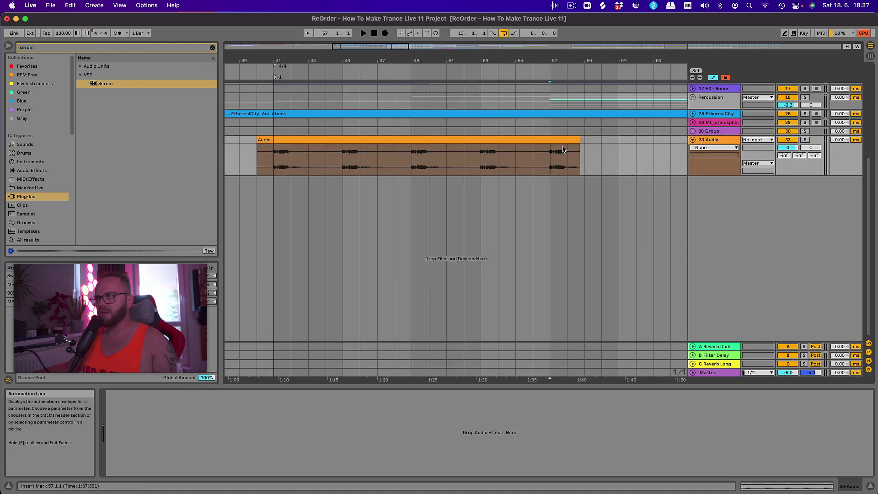
pyautogui.moveTo(562, 149); pyautogui.dragTo(356, 162)
# Step: Solo the recorded audio track and audition the acid hits at bars 41, 45, 49 and 53
pyautogui.click(274, 165)
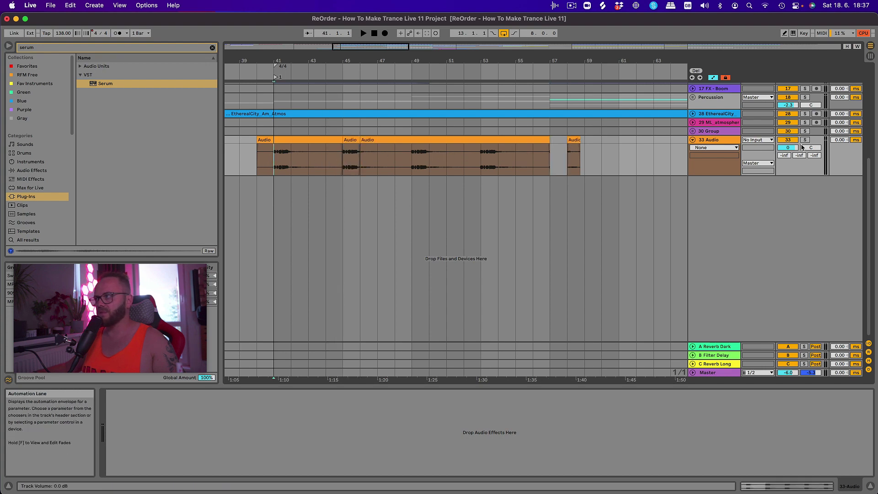
pyautogui.click(805, 139)
pyautogui.press('space')
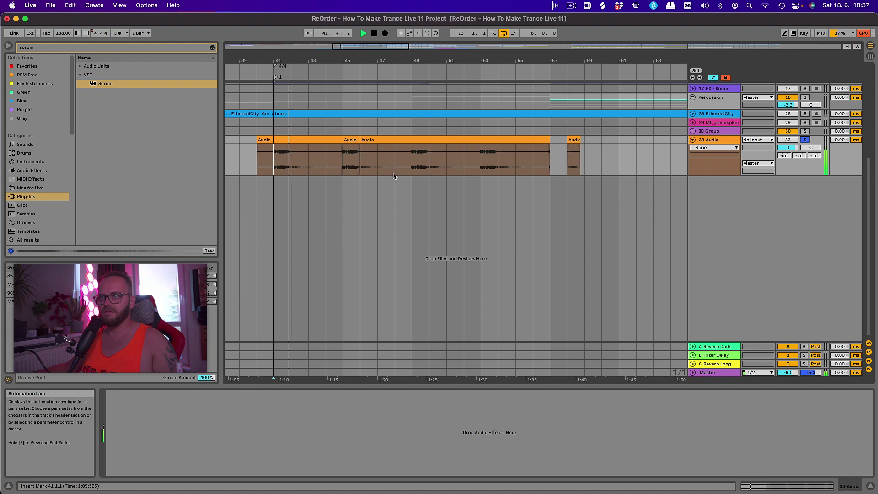
pyautogui.click(343, 169)
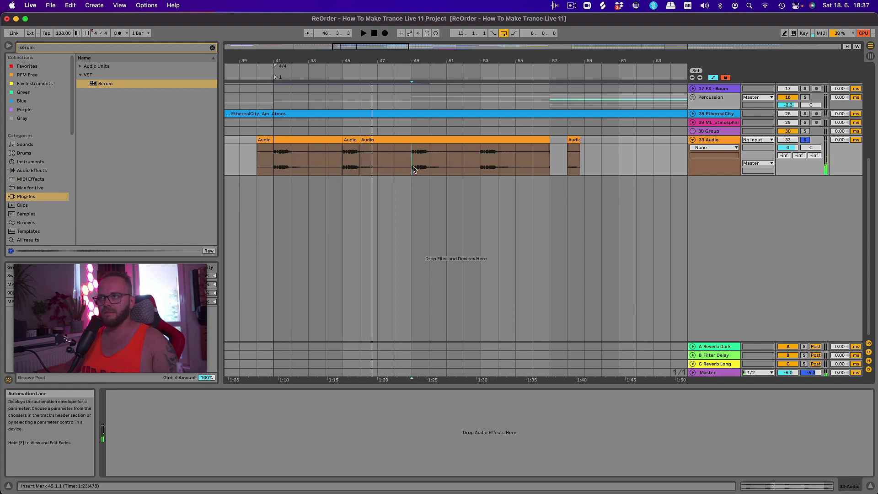
pyautogui.click(414, 169)
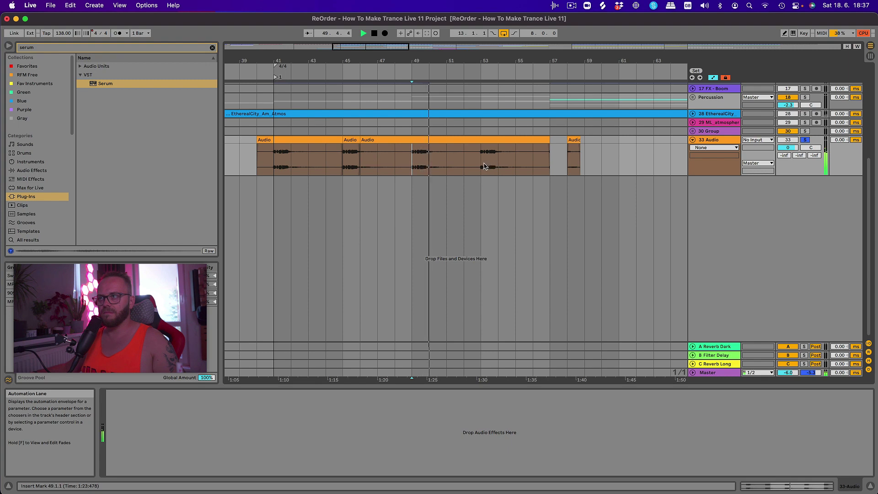
pyautogui.click(485, 166)
# Step: Delete the leftover clip at bar 58 and, on a 1/2 grid, copy the half bar at 45.3.1 to 53.3.1
pyautogui.click(573, 141)
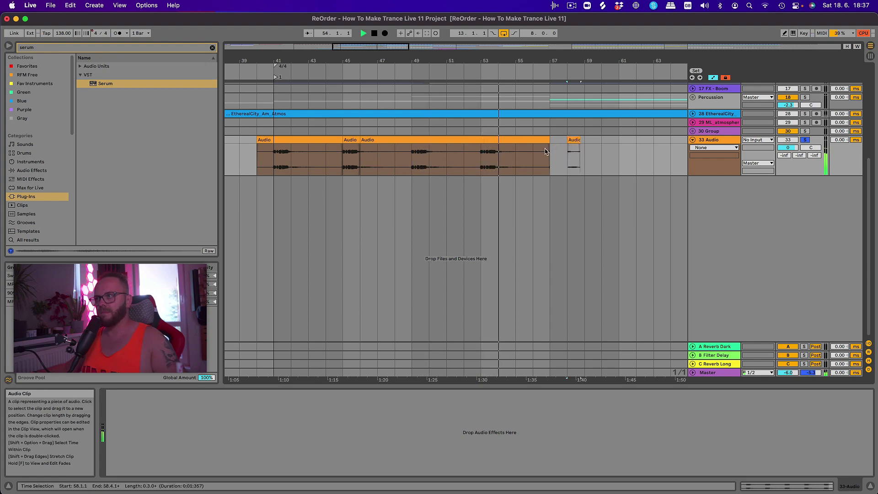
pyautogui.press('Delete')
pyautogui.rightClick(378, 161)
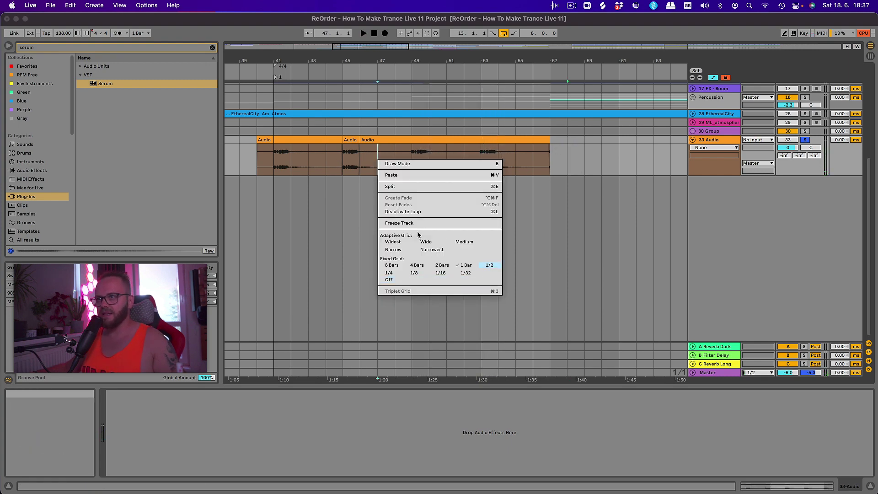
pyautogui.click(489, 265)
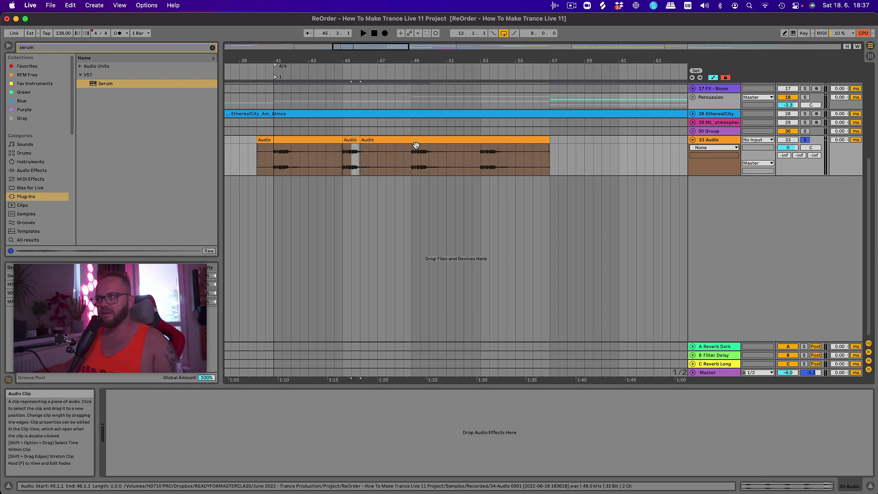
pyautogui.moveTo(416, 145); pyautogui.dragTo(495, 155)
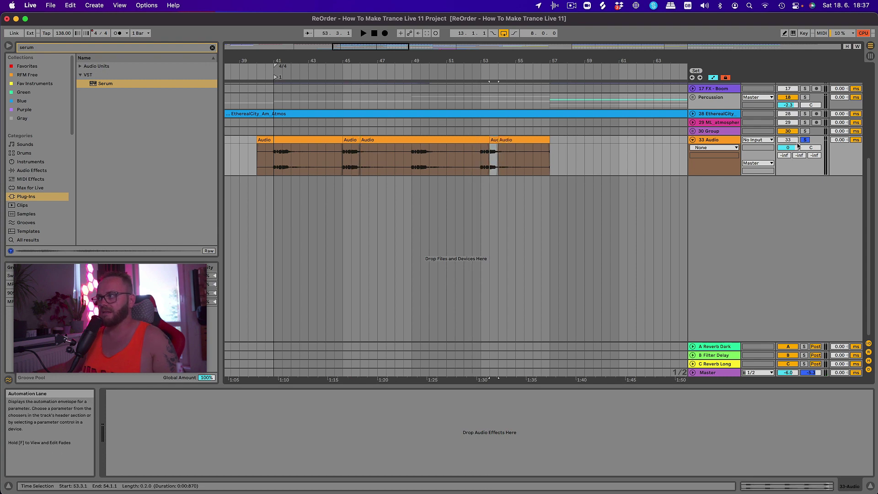
# Step: Set the audio track's A-Reverb Dark send to -6 dB and play the track from bar 41
pyautogui.click(784, 156)
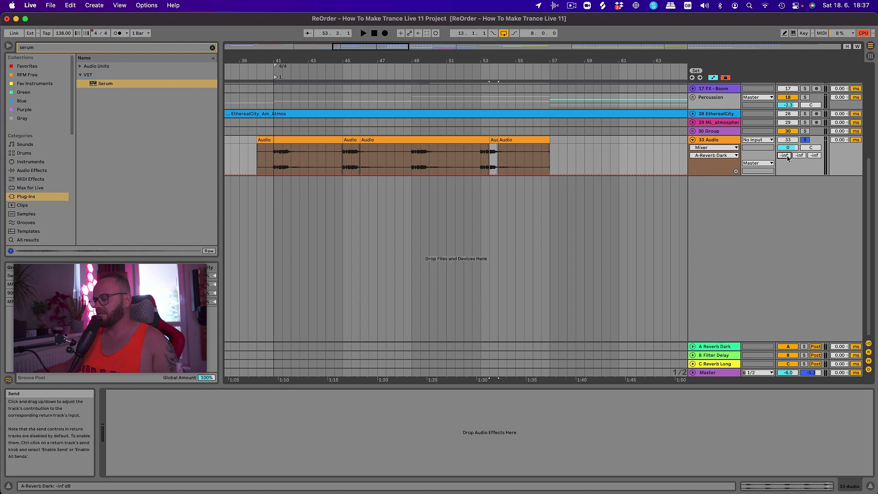
pyautogui.write('-6')
pyautogui.press('Return')
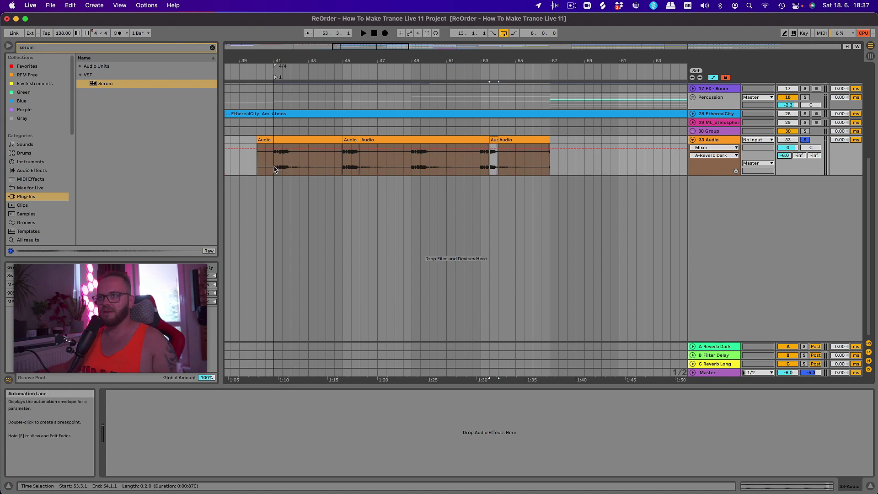
pyautogui.click(274, 169)
pyautogui.press('space')
# Step: Add EQ Eight with its low cut at about 126 Hz to the recorded audio track and set the track volume to -3 dB
pyautogui.scroll(2, 284, 61)
pyautogui.moveTo(284, 60); pyautogui.dragTo(308, 62)
pyautogui.click(32, 170)
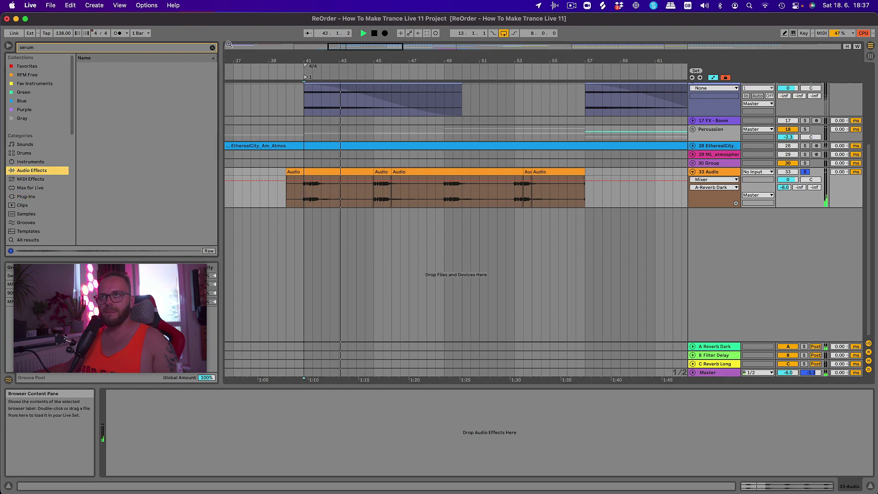
pyautogui.click(212, 47)
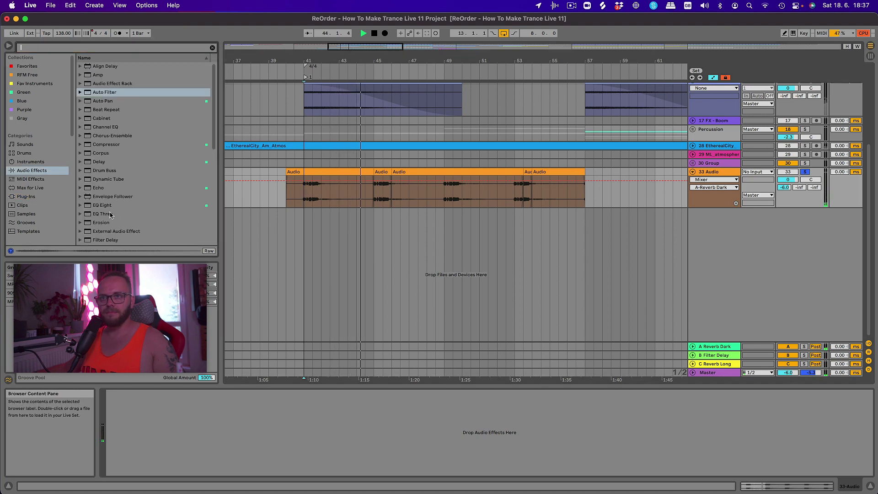
pyautogui.moveTo(102, 205); pyautogui.dragTo(253, 437)
pyautogui.moveTo(133, 435); pyautogui.dragTo(187, 439)
pyautogui.press('space')
pyautogui.click(787, 182)
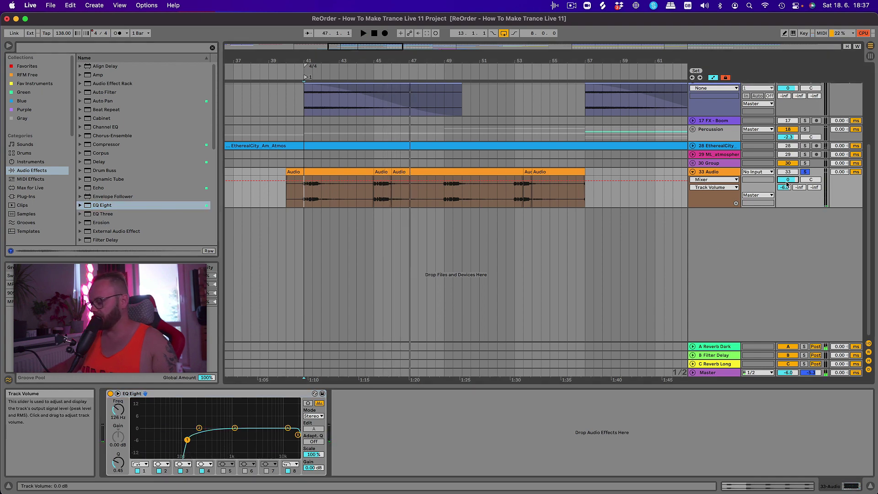
# Step: Copy the sidechain Compressor from A Reverb Dark to the recorded audio track, then rename the track ACID and unsolo it
pyautogui.click(704, 163)
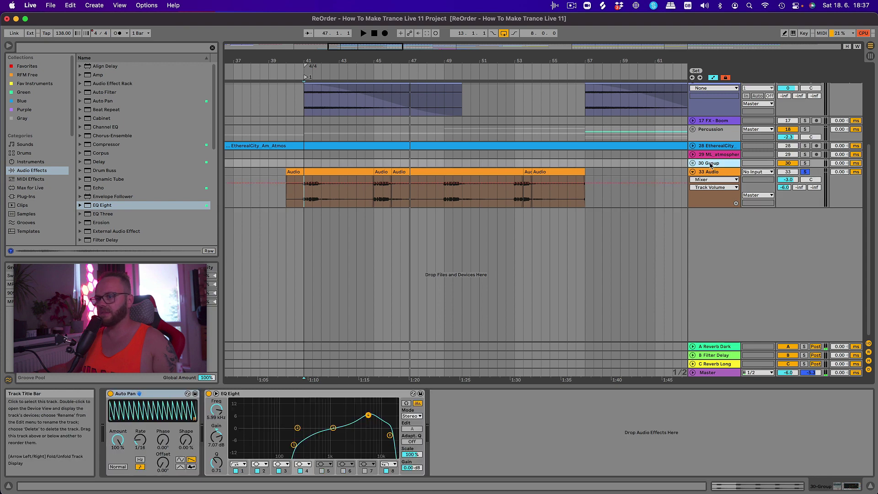
pyautogui.click(716, 365)
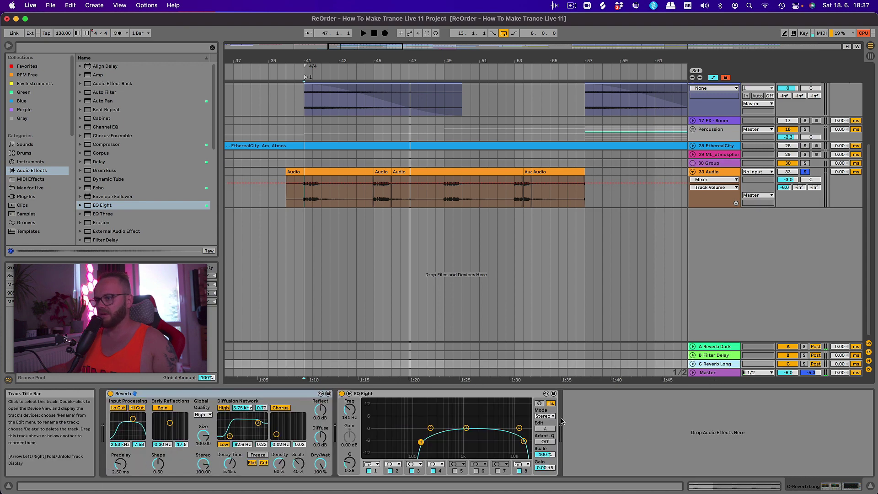
pyautogui.click(723, 347)
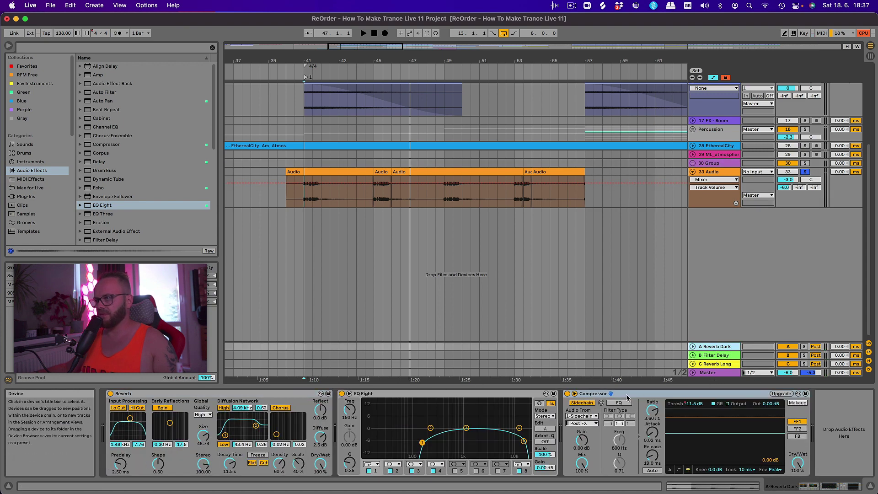
pyautogui.moveTo(627, 394); pyautogui.dragTo(701, 214)
pyautogui.click(719, 176)
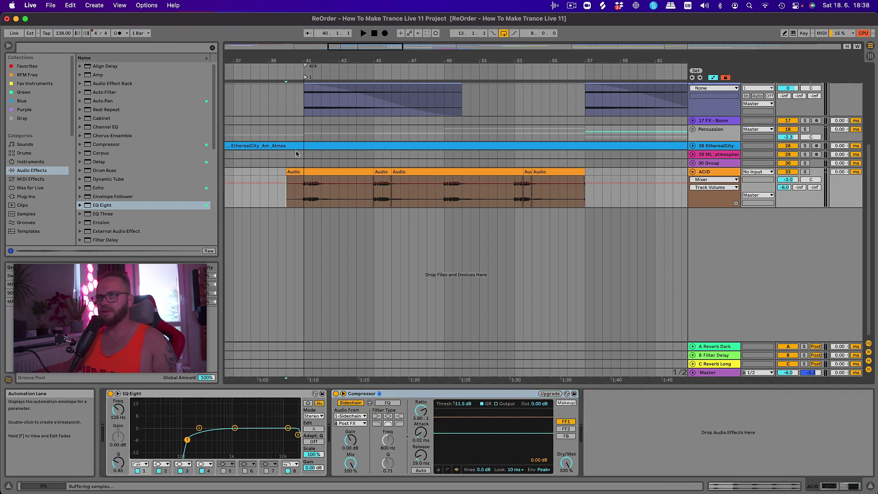
# Step: Play the full mix from bar 40 to check how the acid hits sit in the arrangement
pyautogui.moveTo(308, 62); pyautogui.dragTo(320, 61)
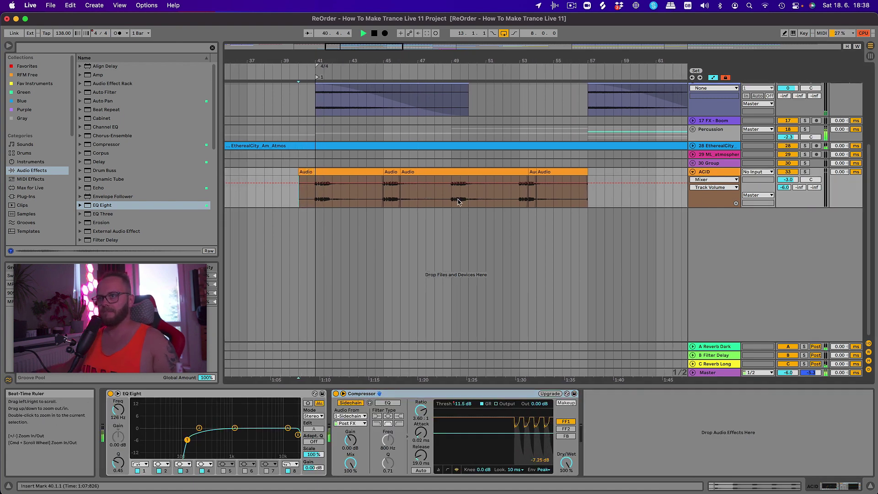
pyautogui.moveTo(374, 62); pyautogui.dragTo(380, 59)
pyautogui.scroll(3, 380, 60)
pyautogui.scroll(5, 500, 206)
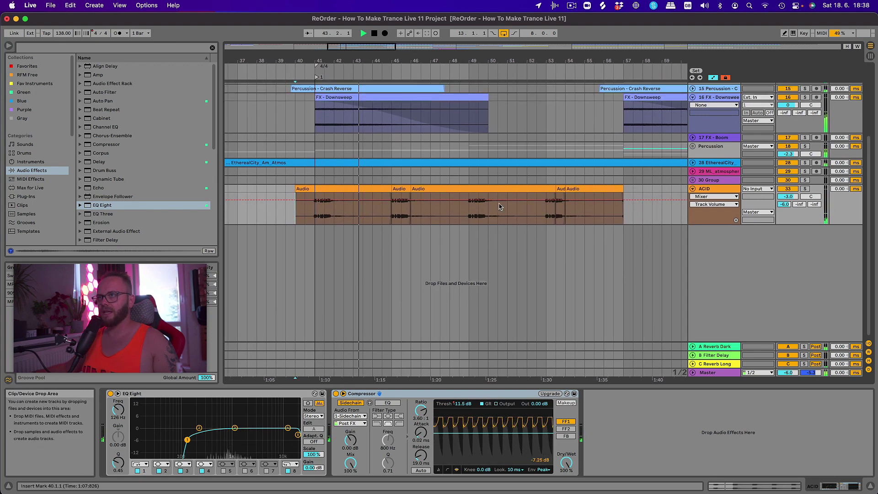
pyautogui.moveTo(380, 60); pyautogui.dragTo(350, 59)
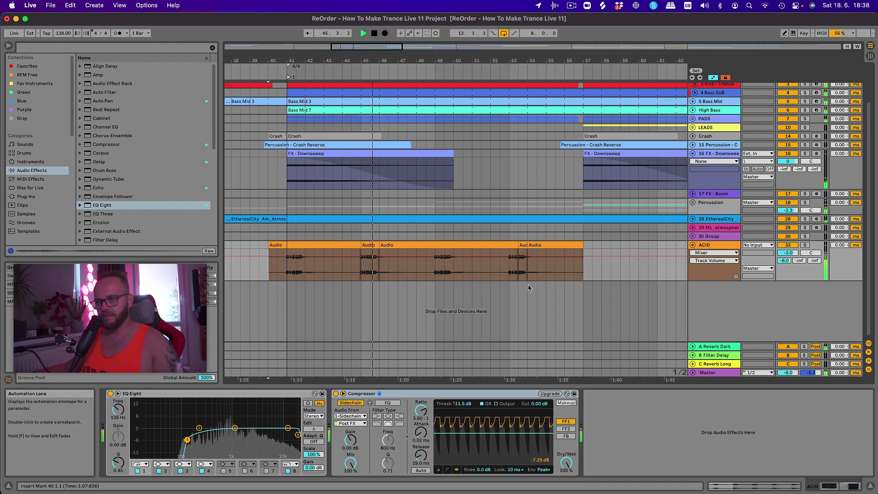
# Step: Stop playback and load the Echo Clean Delay preset Slapback onto the ACID track ahead of EQ Eight
pyautogui.press('space')
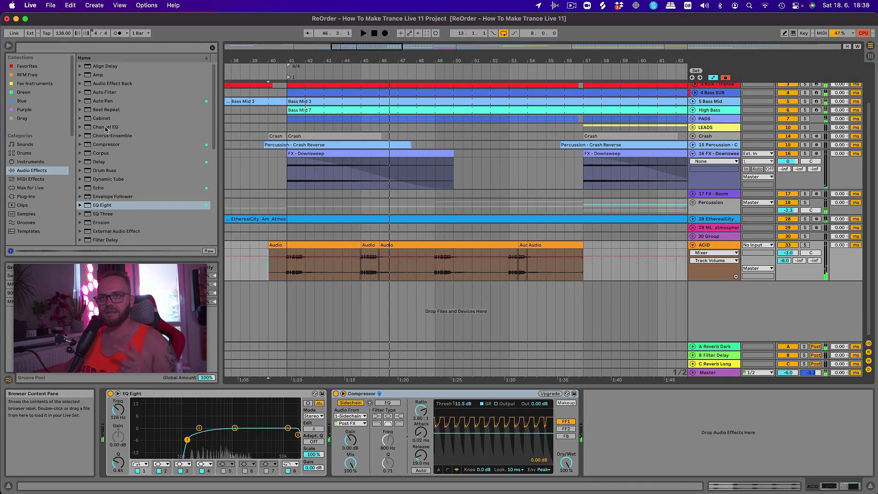
pyautogui.moveTo(104, 162); pyautogui.dragTo(120, 427)
pyautogui.click(97, 189)
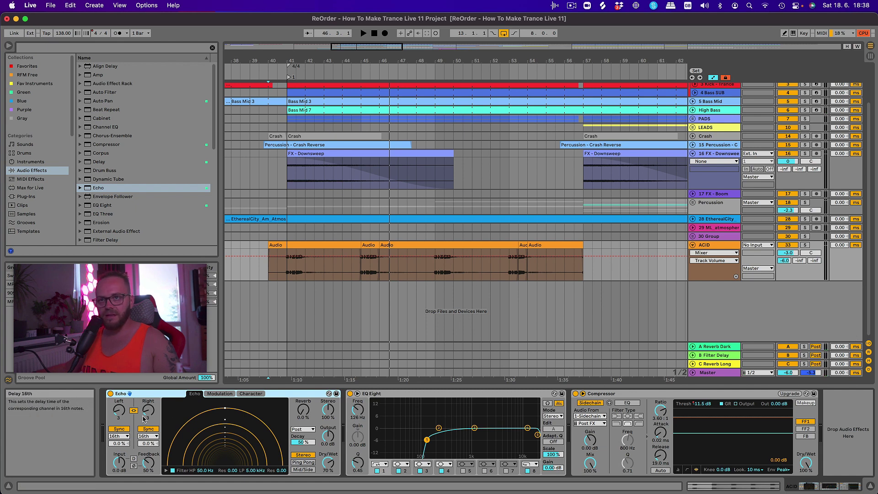
pyautogui.click(81, 188)
pyautogui.scroll(-2, 152, 213)
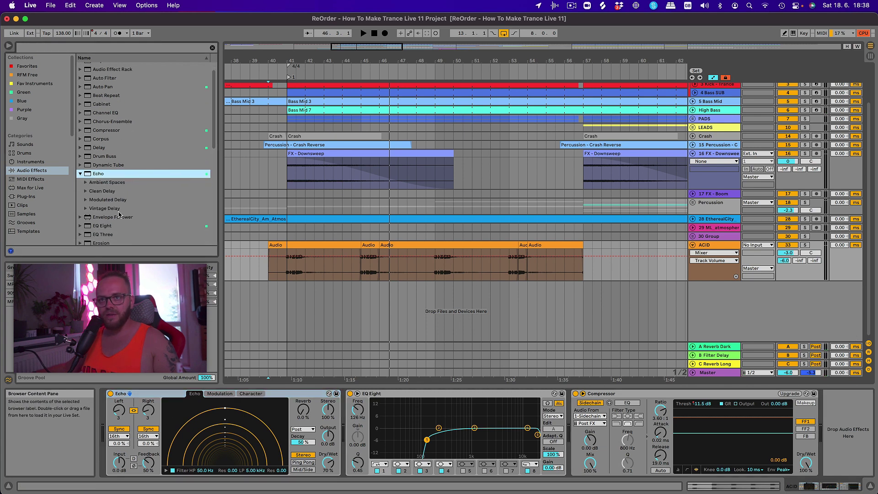
pyautogui.click(86, 190)
pyautogui.click(120, 216)
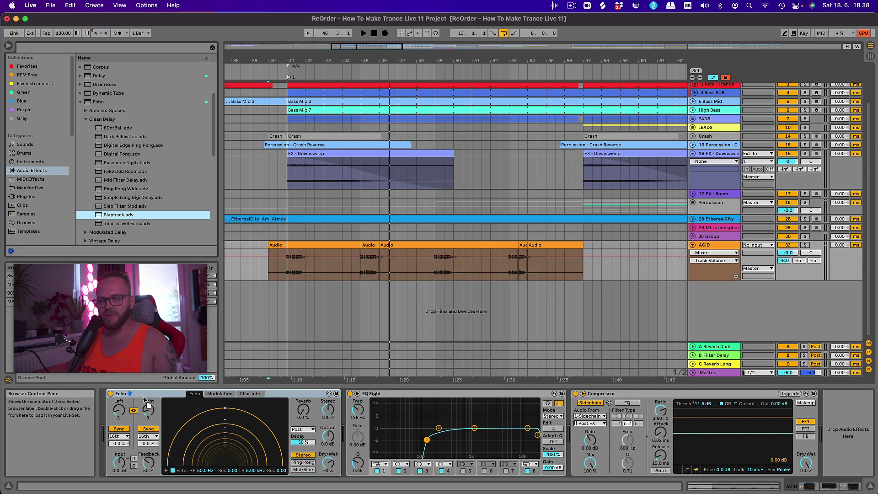
pyautogui.moveTo(144, 398); pyautogui.dragTo(144, 397)
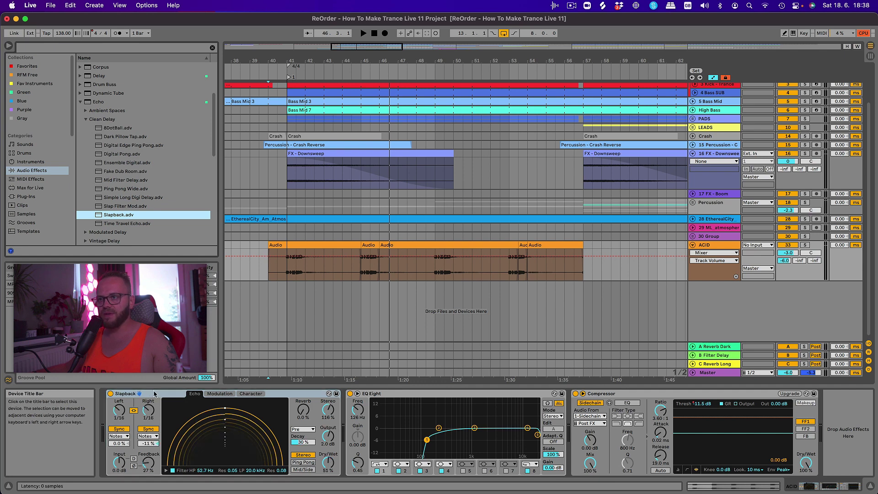
# Step: Solo the ACID track and audition it from bar 41 while setting Slapback's feedback to 61% and dry/wet to 14%
pyautogui.click(287, 278)
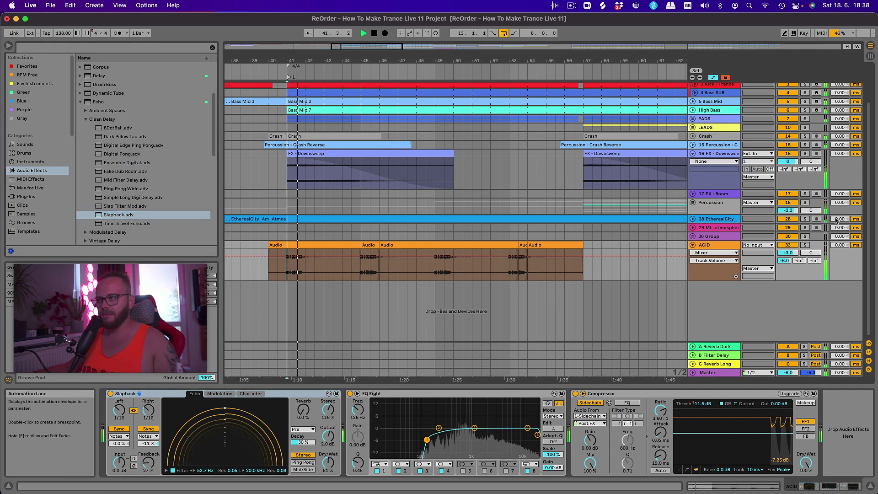
pyautogui.click(808, 246)
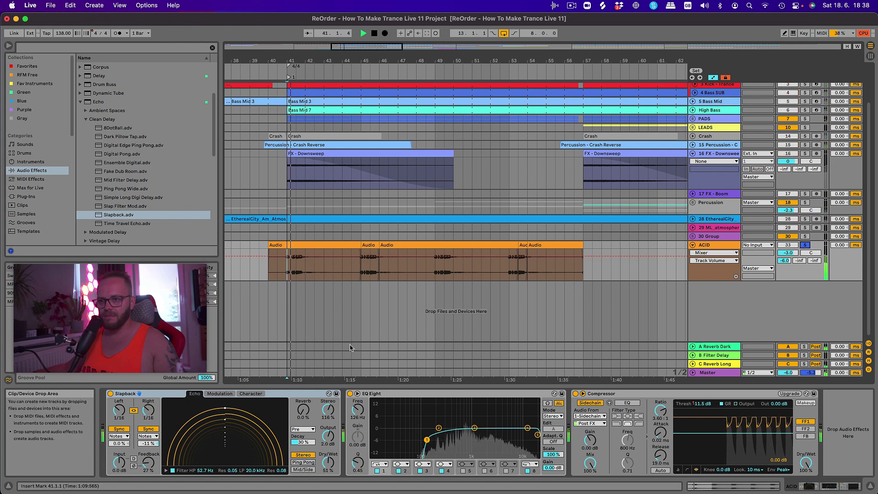
pyautogui.press('space')
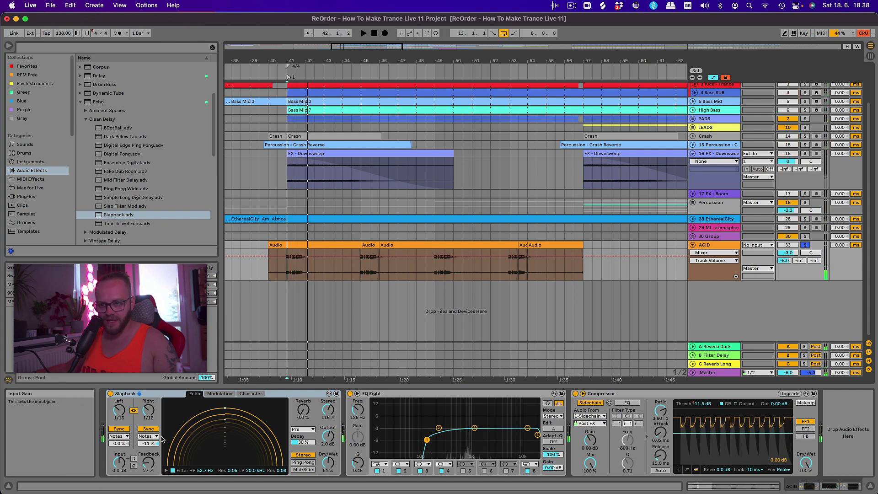
pyautogui.click(148, 462)
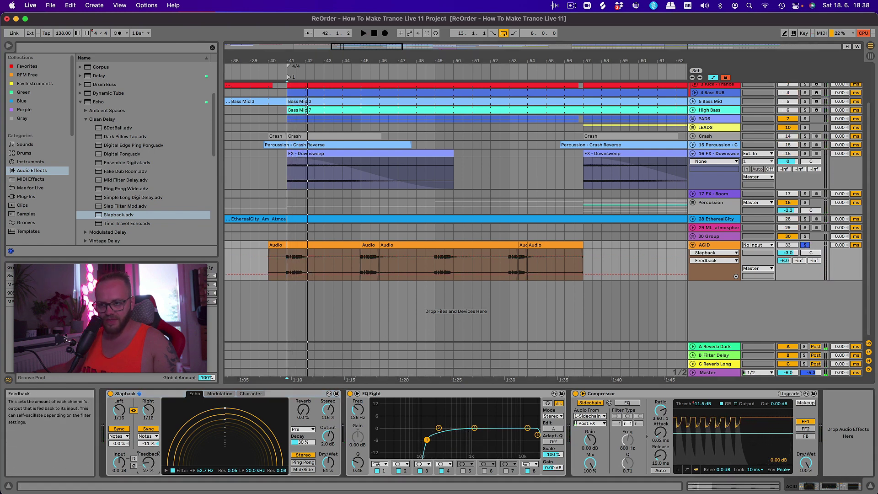
pyautogui.click(328, 463)
pyautogui.press('space')
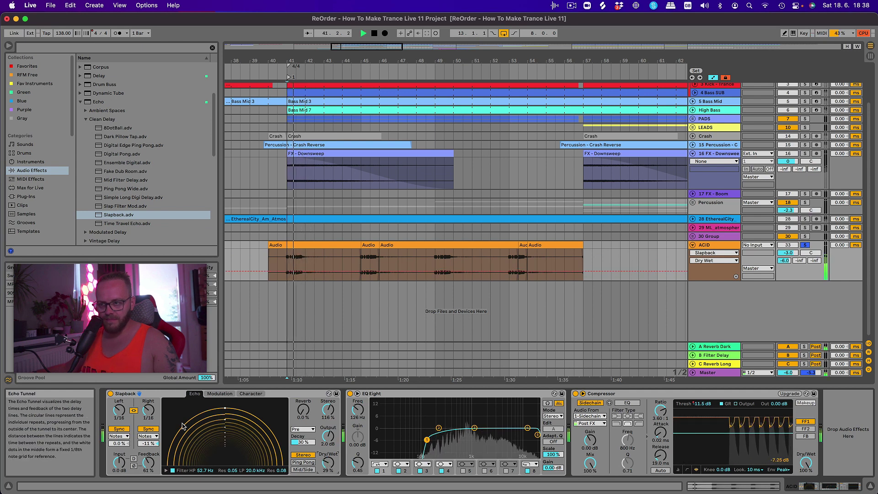
pyautogui.moveTo(328, 463); pyautogui.dragTo(328, 472)
pyautogui.press('space')
pyautogui.press('space')
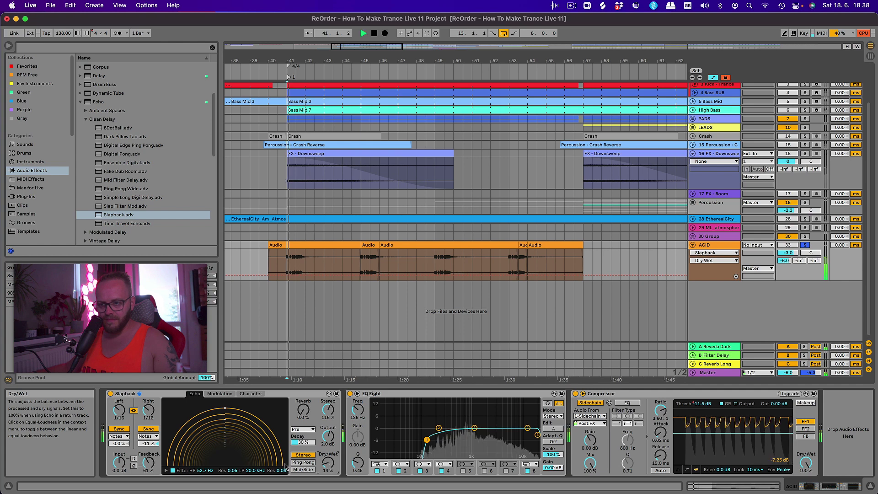
pyautogui.press('space')
# Step: Set both linked Slapback delay times to 1/8 and raise its dry/wet to 19% while auditioning the solo track
pyautogui.click(149, 410)
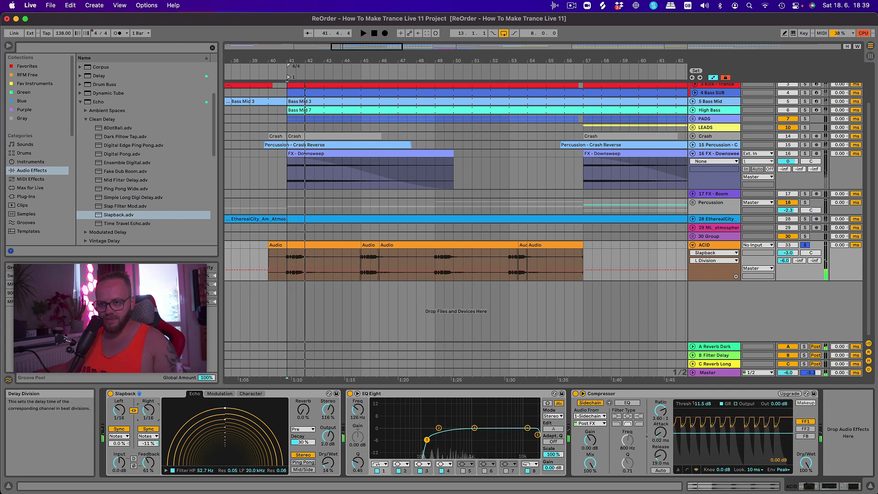
pyautogui.moveTo(149, 411); pyautogui.dragTo(149, 402)
pyautogui.press('space')
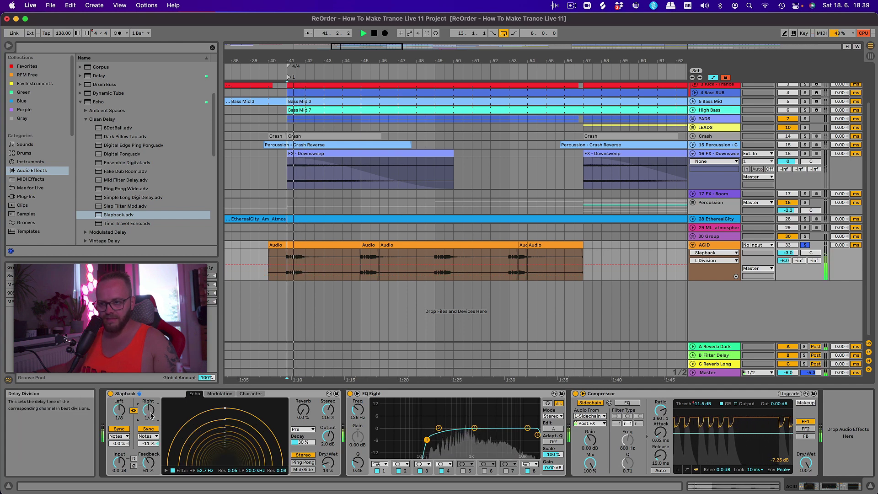
pyautogui.moveTo(328, 462); pyautogui.dragTo(328, 460)
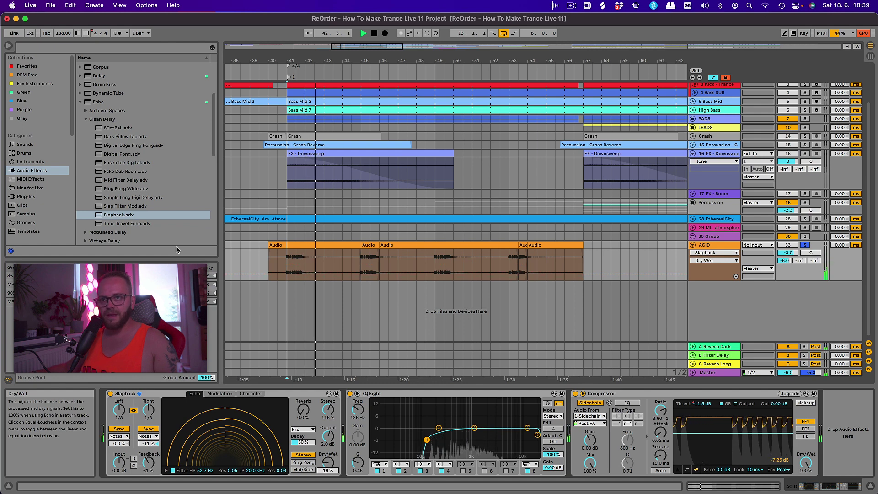
pyautogui.press('space')
# Step: Add an unlinked Echo before Slapback with left 1/4 Notes, right 1/8 Dotted, 76% feedback and 37% dry/wet
pyautogui.moveTo(97, 103); pyautogui.dragTo(338, 446)
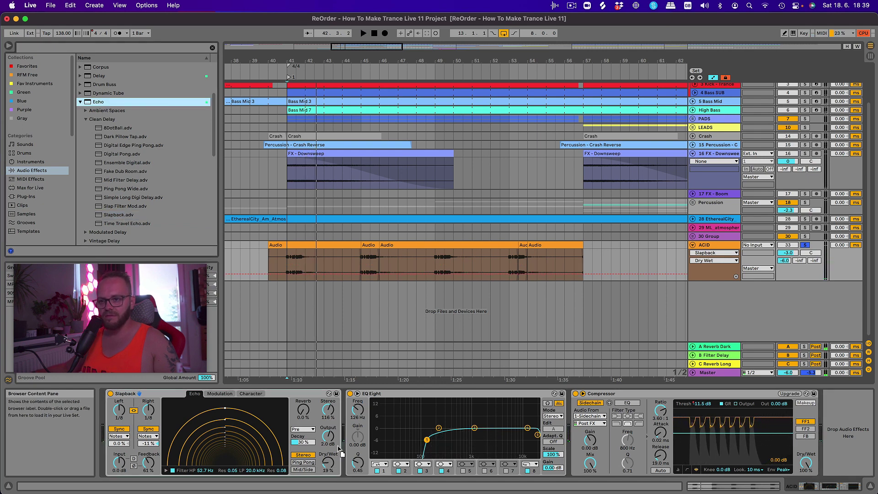
pyautogui.moveTo(115, 428); pyautogui.dragTo(115, 428)
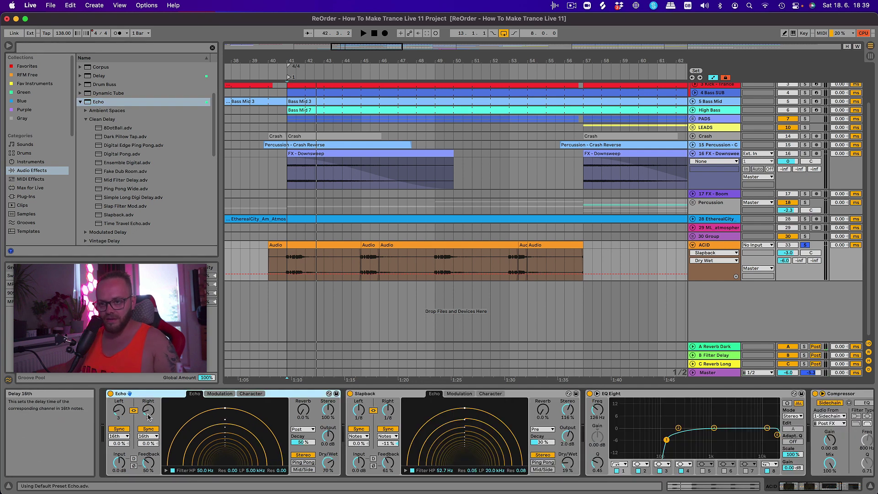
pyautogui.click(134, 410)
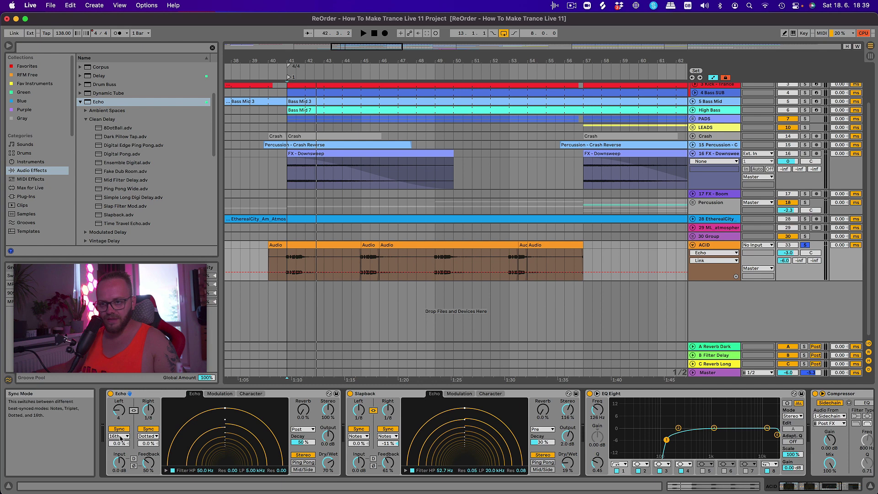
pyautogui.click(120, 437)
pyautogui.click(121, 436)
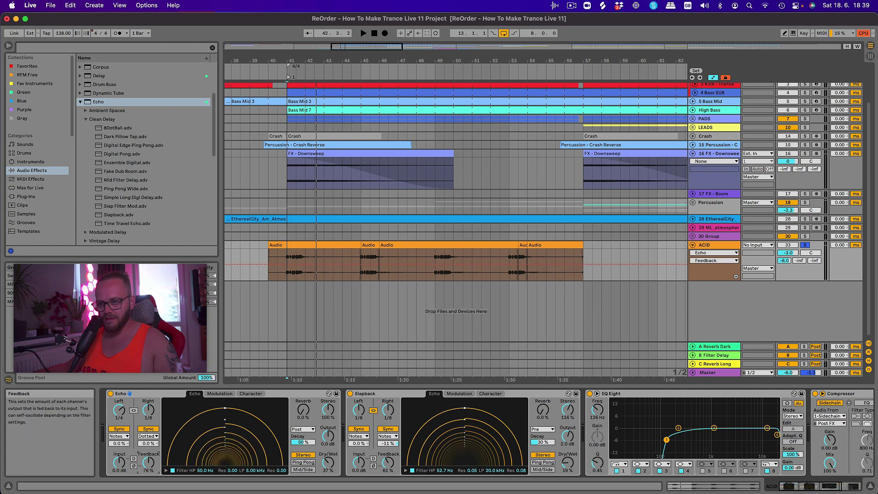
# Step: During playback, boost EQ Eight by 3.60 dB at 1.07 kHz and set Echo's filter to HP 193 Hz and LP 11.0 kHz
pyautogui.press('space')
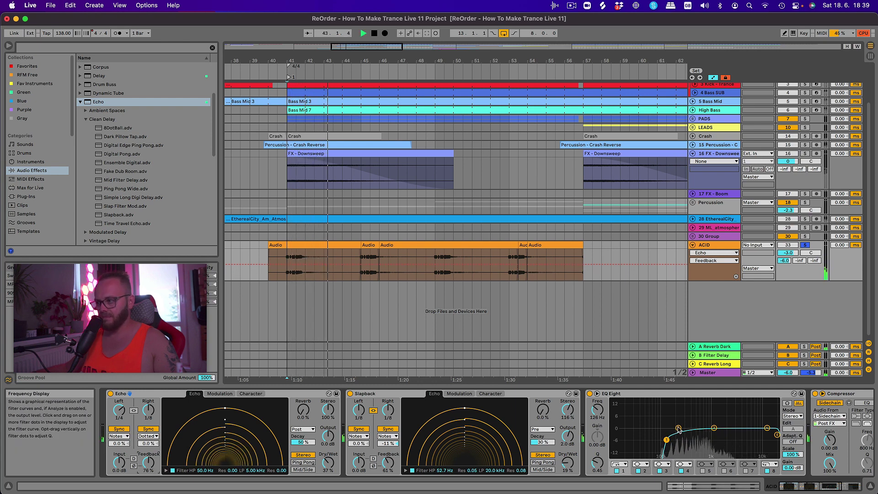
pyautogui.moveTo(679, 429); pyautogui.dragTo(679, 422)
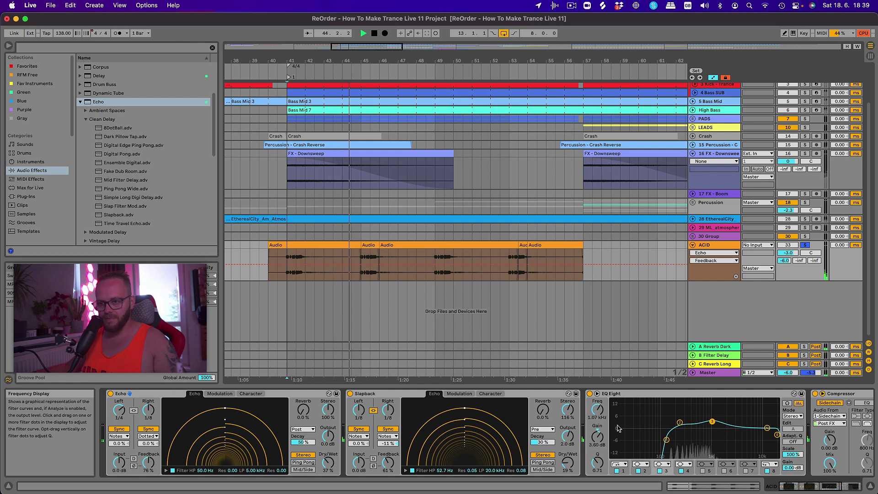
pyautogui.moveTo(257, 469)
pyautogui.mouseDown()
pyautogui.moveTo(257, 460)
pyautogui.moveTo(257, 467)
pyautogui.mouseUp()
pyautogui.moveTo(203, 470); pyautogui.dragTo(204, 463)
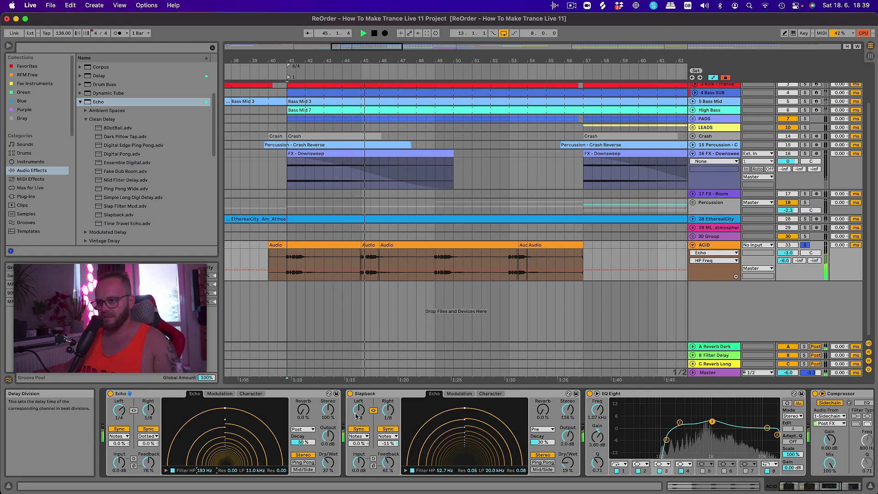
# Step: Unlink Slapback's channels, set its right delay to 1/4 Notes and dry/wet to 29%, and play the full mix from bar 40 with ACID unsoloed
pyautogui.click(373, 410)
pyautogui.click(389, 428)
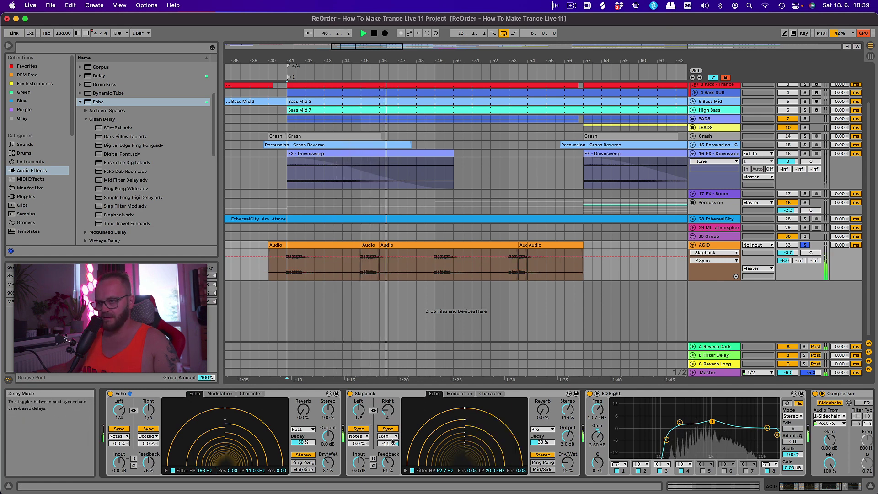
pyautogui.click(393, 436)
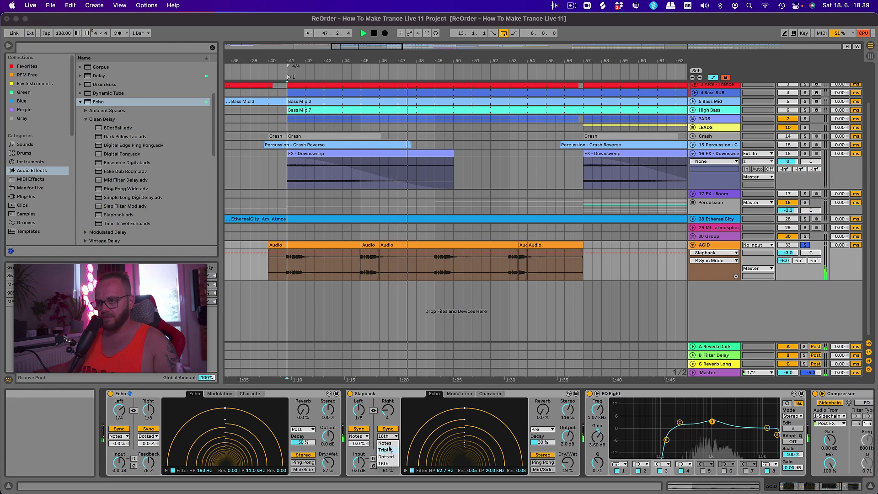
pyautogui.click(386, 443)
pyautogui.moveTo(388, 410)
pyautogui.mouseDown()
pyautogui.moveTo(388, 395)
pyautogui.moveTo(388, 402)
pyautogui.mouseUp()
pyautogui.moveTo(567, 463); pyautogui.dragTo(566, 463)
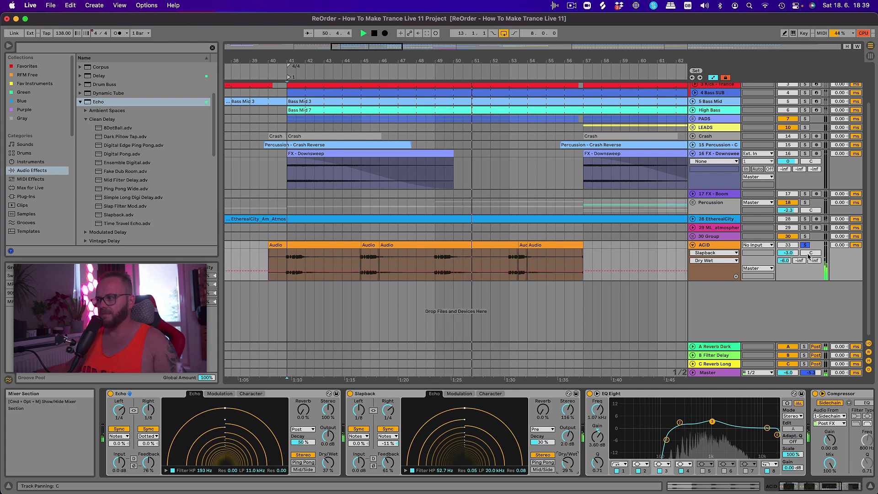
pyautogui.moveTo(839, 488); pyautogui.dragTo(743, 484)
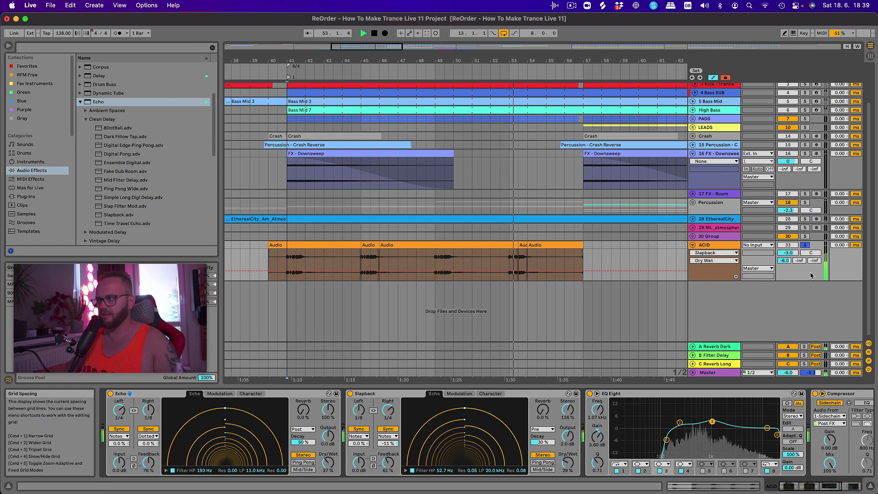
pyautogui.click(270, 262)
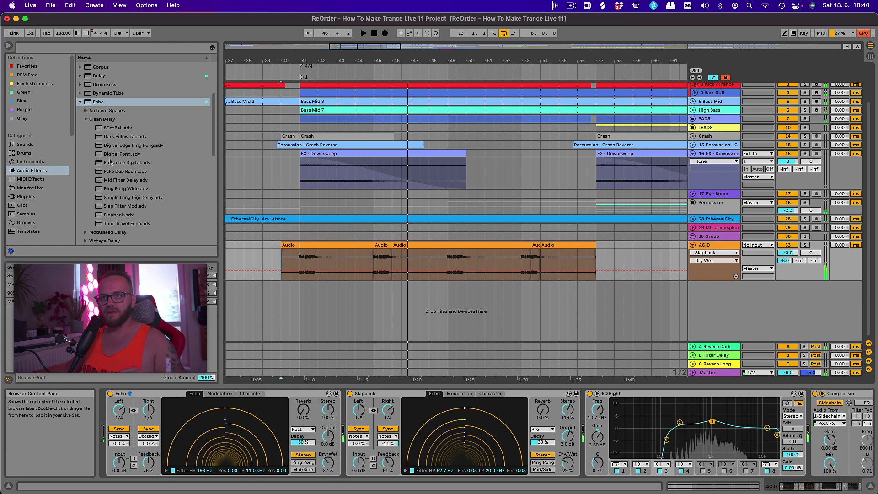
# Step: Load the Multiband Dynamics preset OTT Maurice West at the start of the ACID track's device chain
pyautogui.click(80, 102)
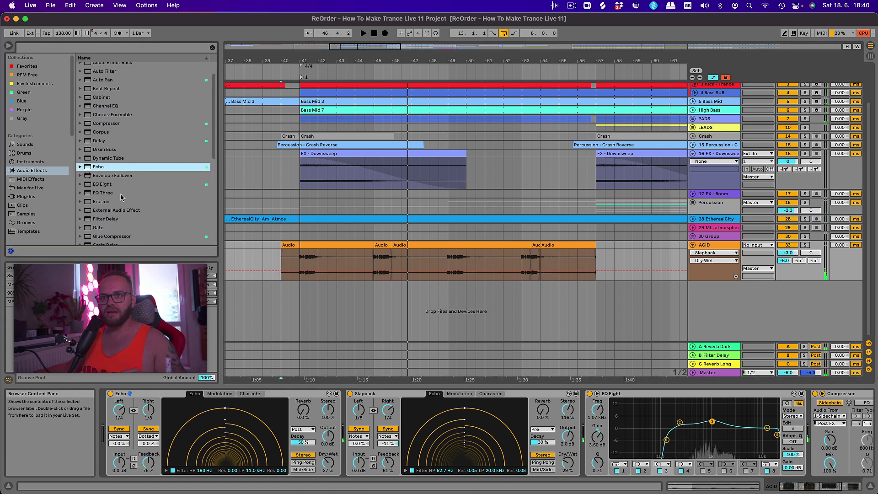
pyautogui.click(80, 226)
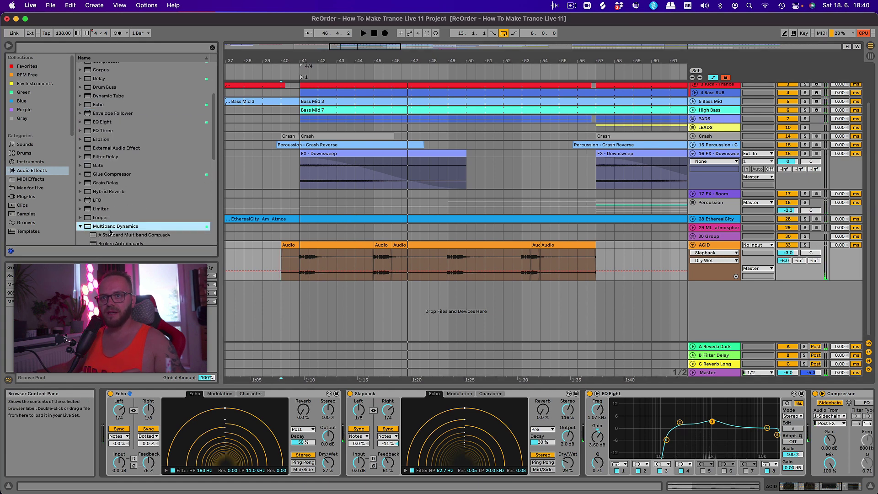
pyautogui.scroll(-3, 122, 234)
pyautogui.moveTo(121, 215); pyautogui.dragTo(39, 435)
pyautogui.moveTo(98, 429); pyautogui.dragTo(114, 426)
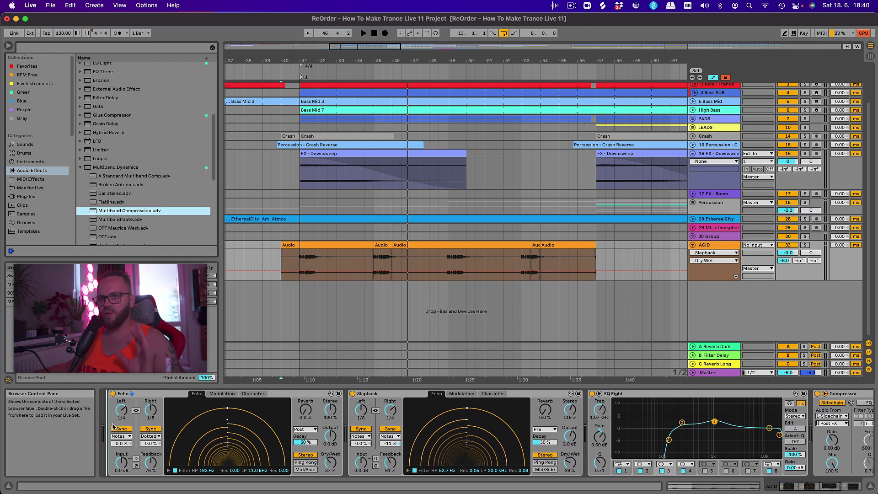
pyautogui.moveTo(127, 390); pyautogui.dragTo(112, 413)
pyautogui.click(113, 228)
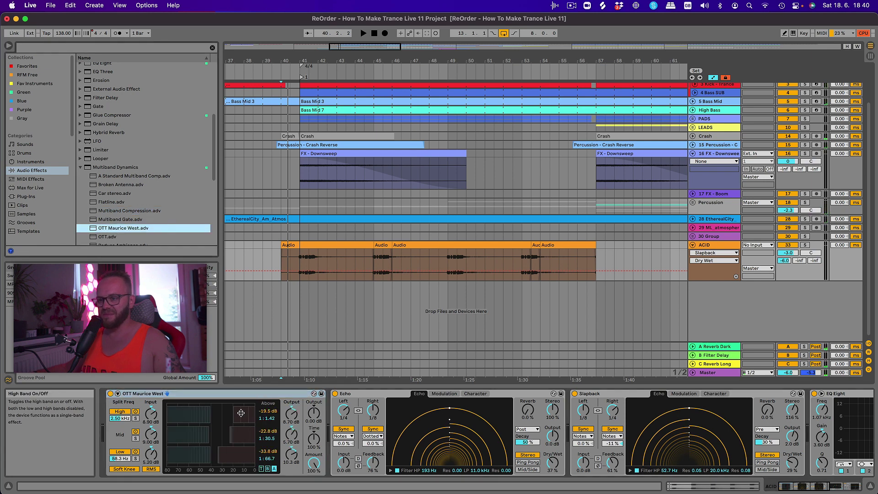
# Step: Adjust the OTT Amount and set its output gains to 3.20 dB high and 7.10 dB low while playing the mix from bar 40
pyautogui.moveTo(315, 469); pyautogui.dragTo(315, 485)
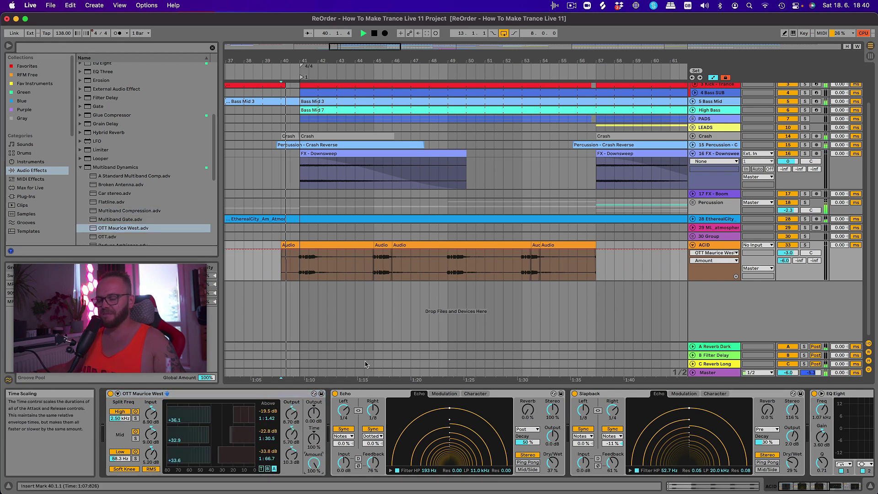
pyautogui.press('space')
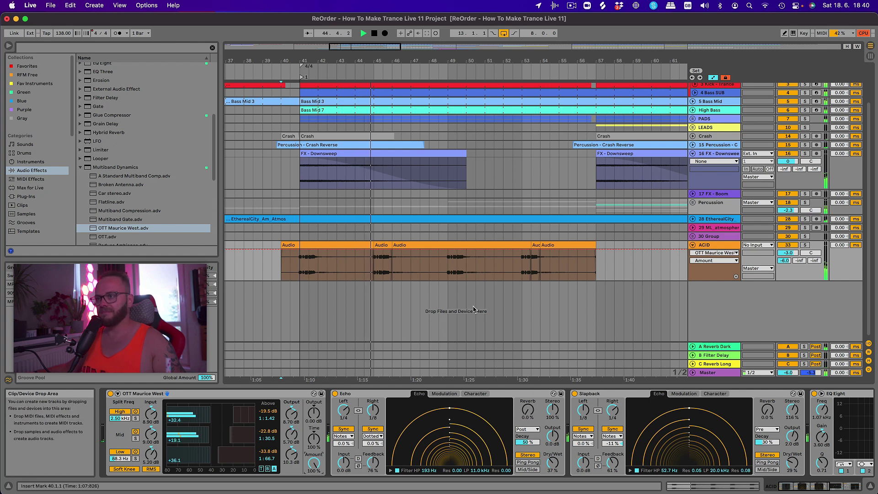
pyautogui.moveTo(418, 62); pyautogui.dragTo(414, 46)
pyautogui.moveTo(297, 418); pyautogui.dragTo(297, 425)
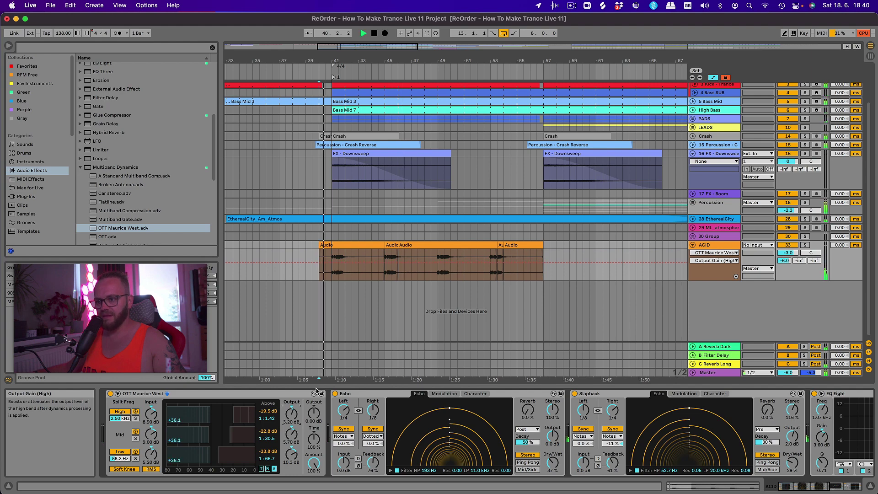
pyautogui.moveTo(295, 453); pyautogui.dragTo(296, 460)
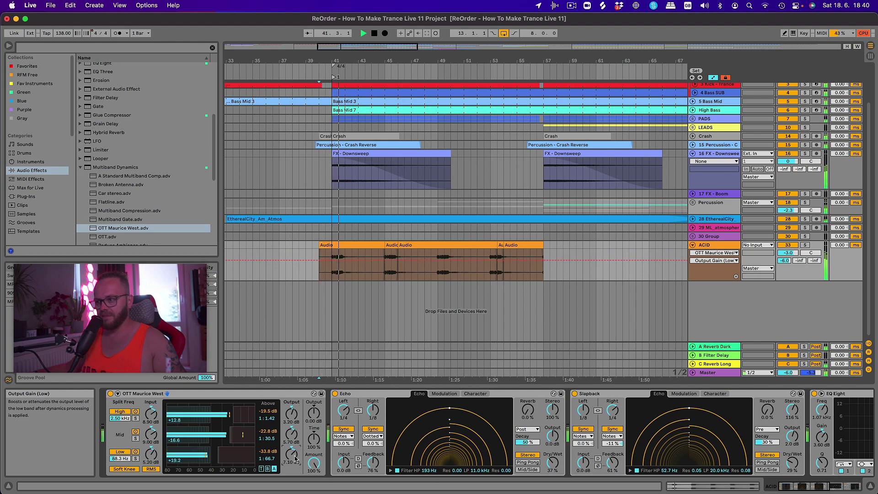
pyautogui.click(843, 489)
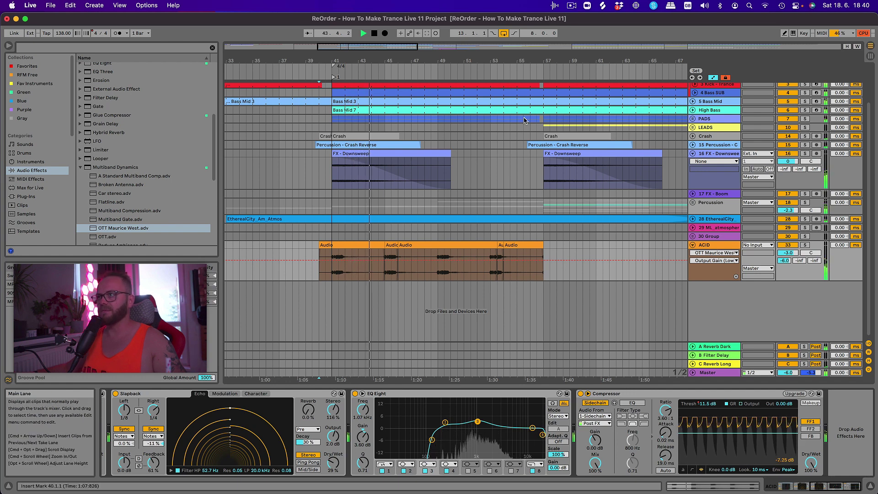
# Step: Stop playback and lower the ACID track's volume to -6.0 dB
pyautogui.hscroll(5, 479, 255)
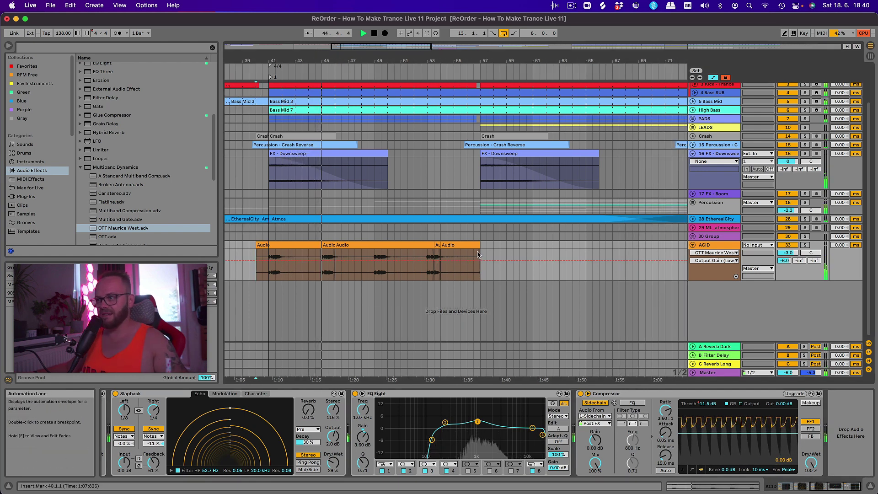
pyautogui.click(479, 255)
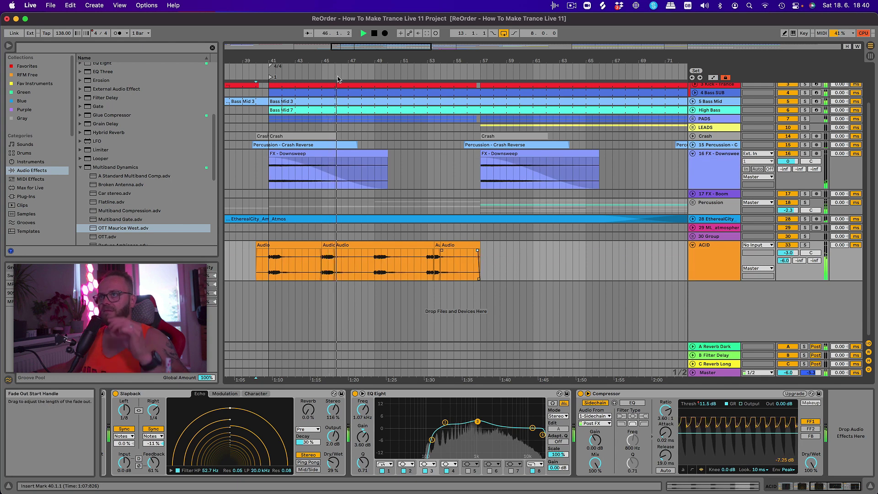
pyautogui.moveTo(346, 62); pyautogui.dragTo(384, 56)
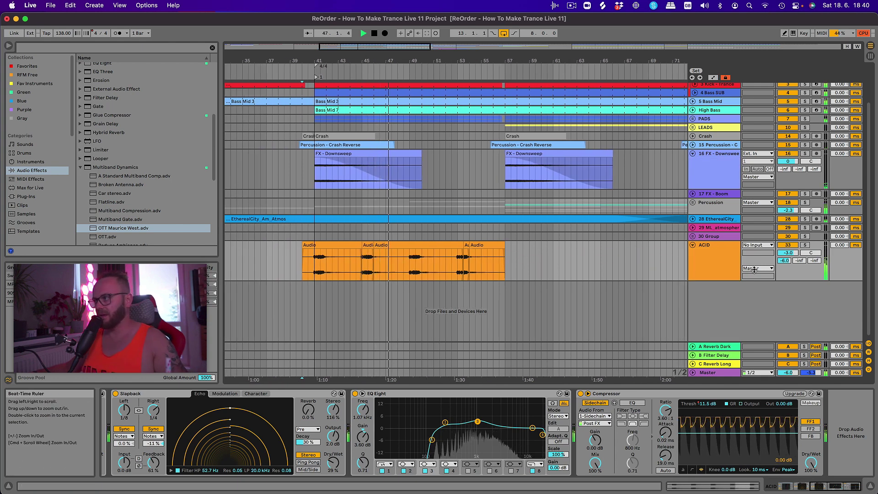
pyautogui.press('space')
pyautogui.moveTo(795, 254); pyautogui.dragTo(795, 263)
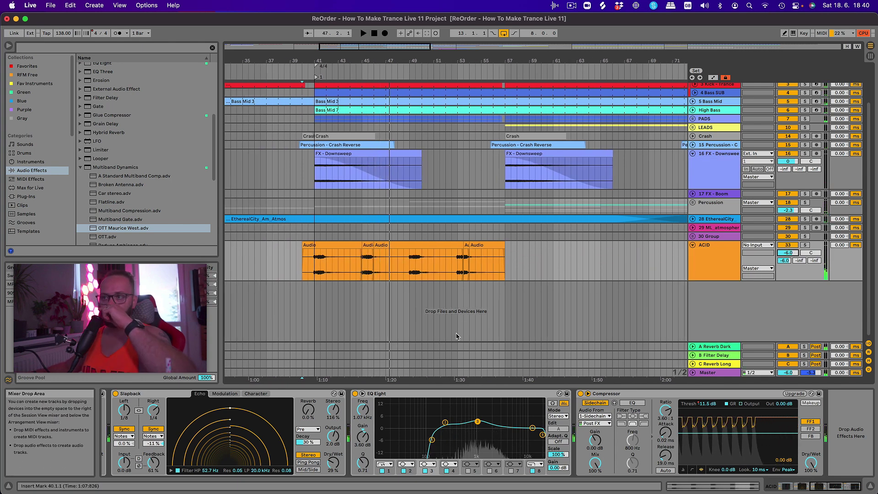
# Step: Unfold the ML_atmosphere track and, on a 2-bar grid, copy its clip to bars 43 and 51
pyautogui.click(80, 167)
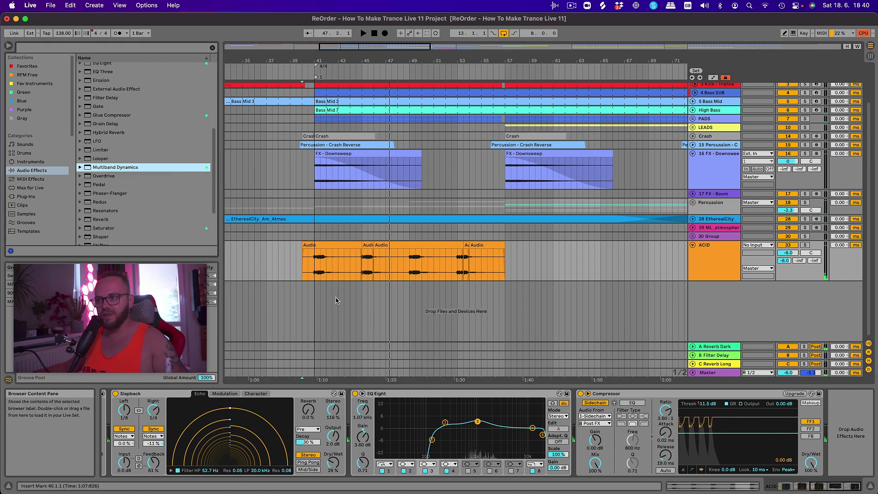
pyautogui.moveTo(339, 294); pyautogui.dragTo(357, 293)
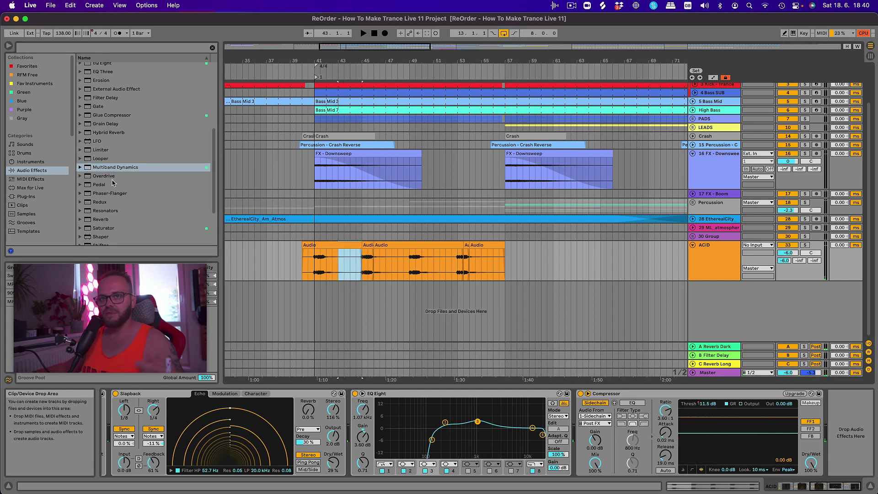
pyautogui.click(22, 101)
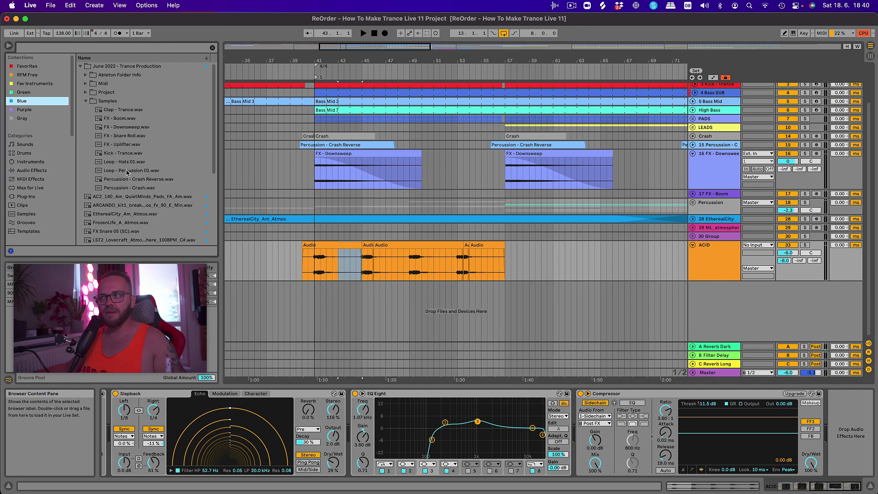
pyautogui.moveTo(458, 61); pyautogui.dragTo(441, 41)
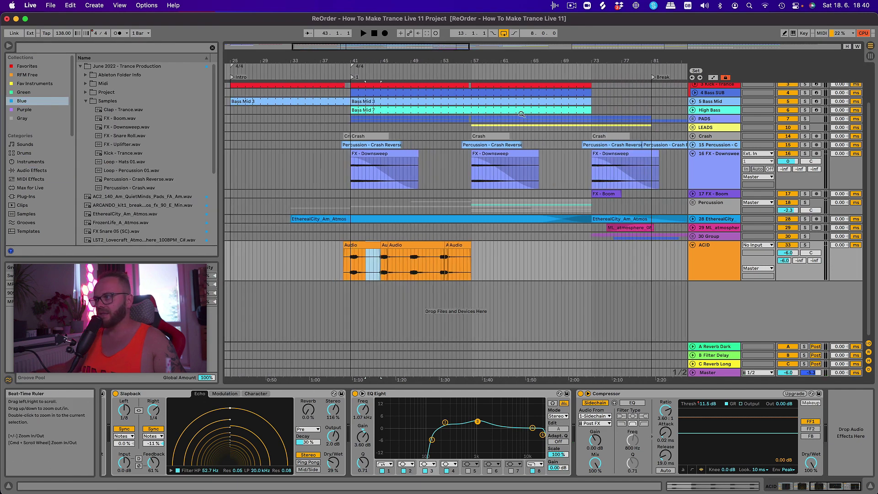
pyautogui.click(693, 230)
pyautogui.rightClick(588, 231)
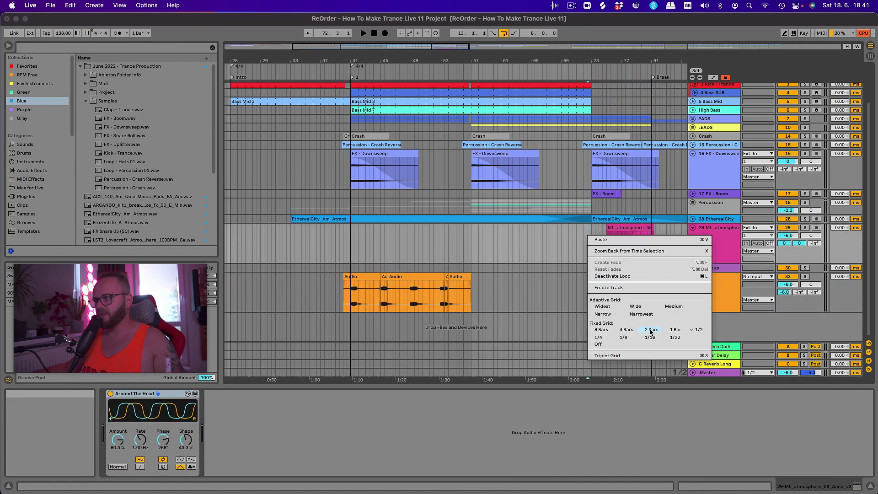
pyautogui.click(622, 234)
pyautogui.click(626, 228)
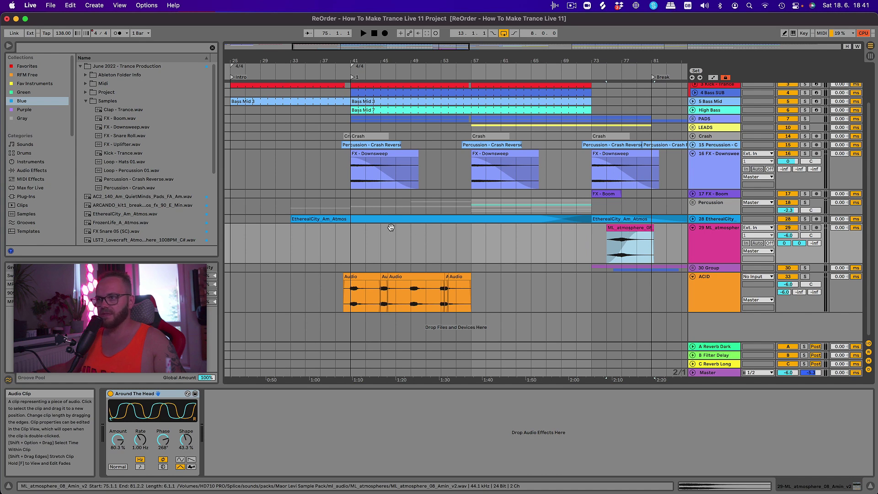
pyautogui.moveTo(391, 227); pyautogui.dragTo(449, 237)
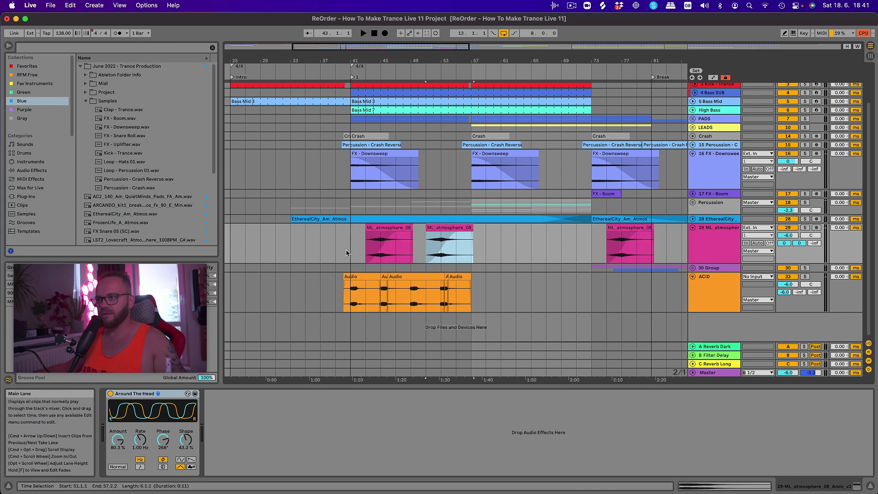
# Step: Play the mix from bar 41 and place the FX - Uplifter.wav sample on a new track at bar 53
pyautogui.click(360, 257)
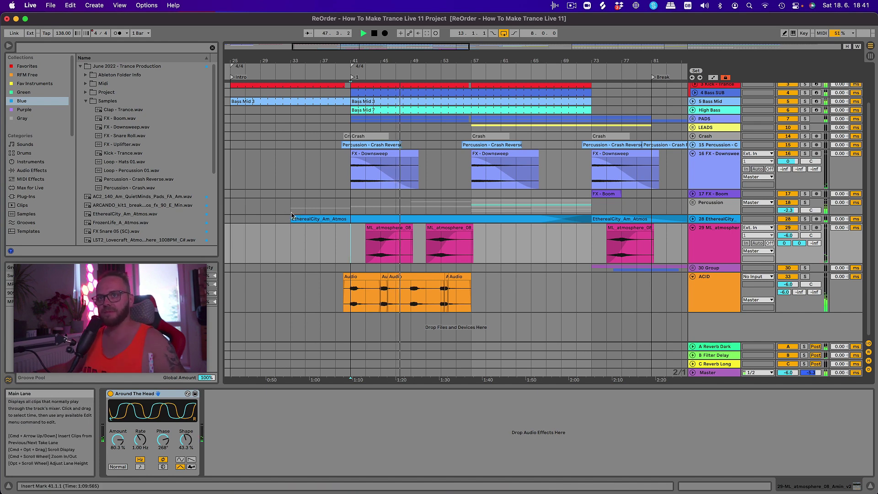
pyautogui.click(122, 144)
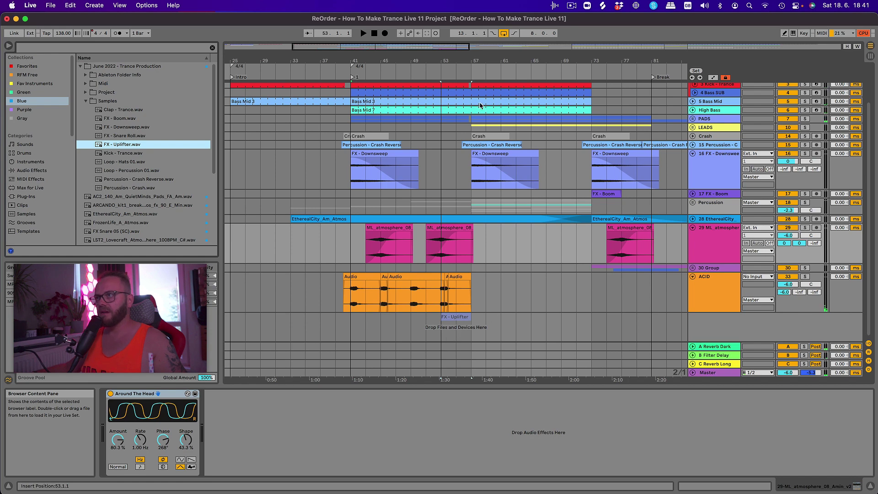
# Step: Set the grid to 1/4, move the FX - Uplifter clip one beat earlier and play the arrangement from inside it
pyautogui.press('z')
pyautogui.rightClick(550, 308)
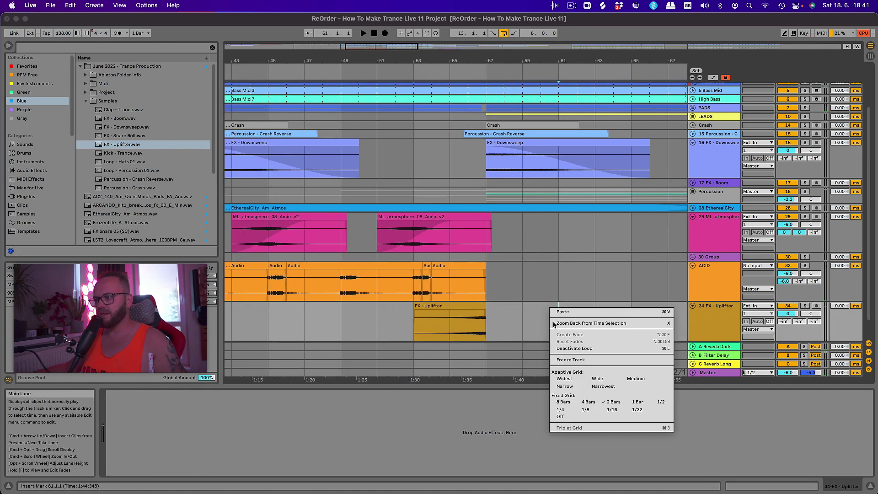
pyautogui.click(560, 409)
pyautogui.click(474, 309)
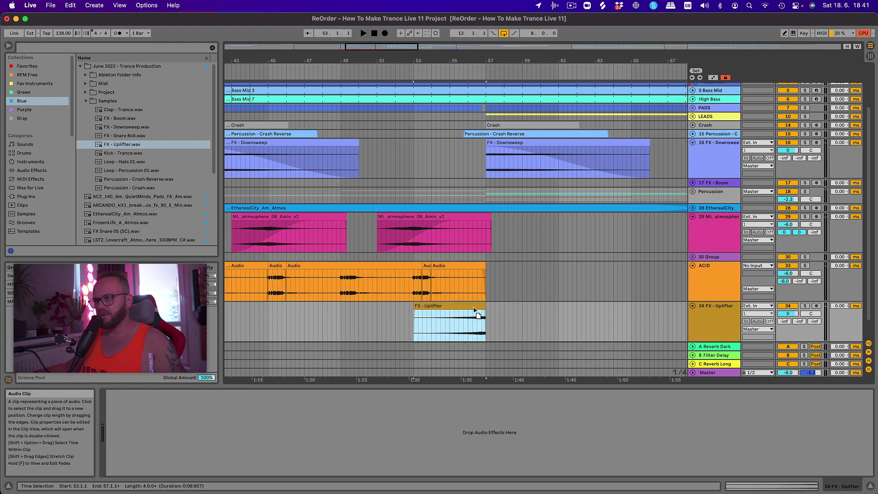
pyautogui.moveTo(474, 310); pyautogui.dragTo(470, 312)
pyautogui.click(447, 335)
pyautogui.press('space')
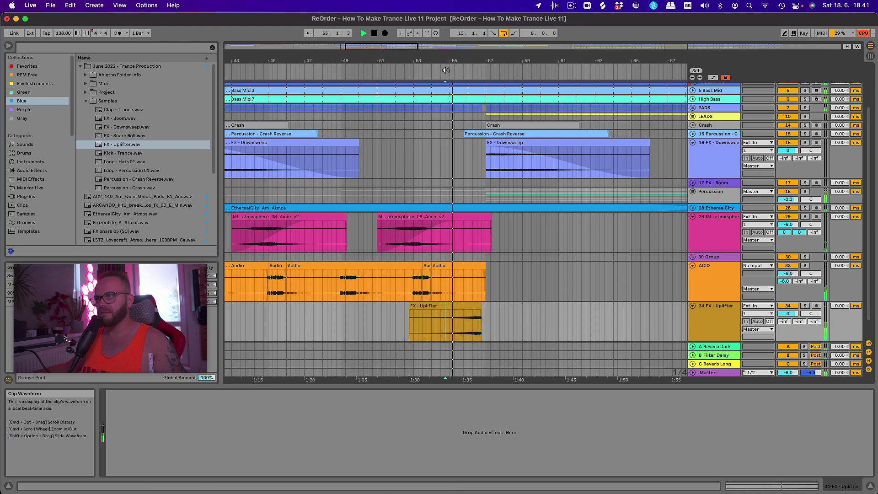
# Step: Switch back to a 2-bar grid and duplicate the ACID clips so they also fill bars 57 to 73
pyautogui.press('x')
pyautogui.rightClick(544, 297)
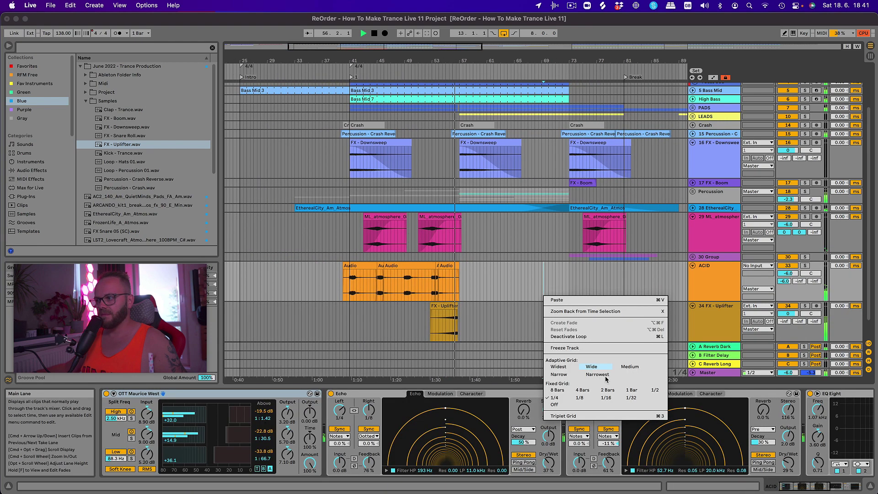
pyautogui.click(592, 367)
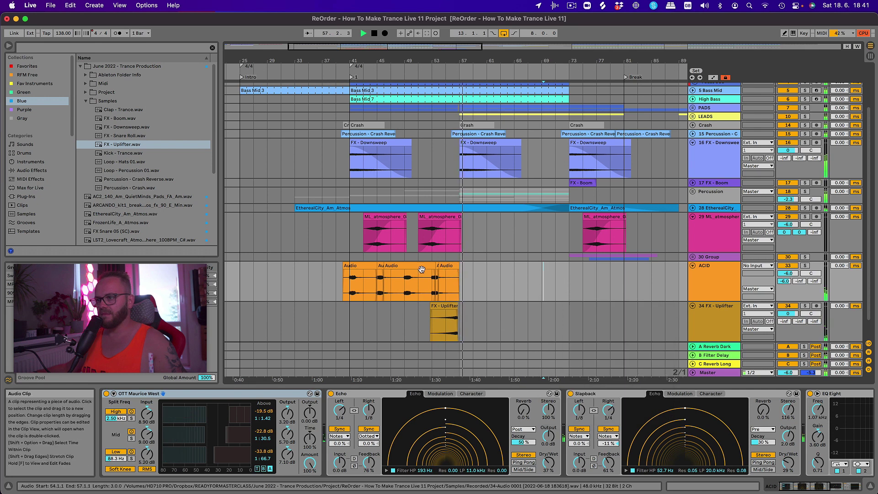
pyautogui.moveTo(471, 279)
pyautogui.mouseDown()
pyautogui.moveTo(344, 266)
pyautogui.moveTo(460, 273)
pyautogui.mouseUp()
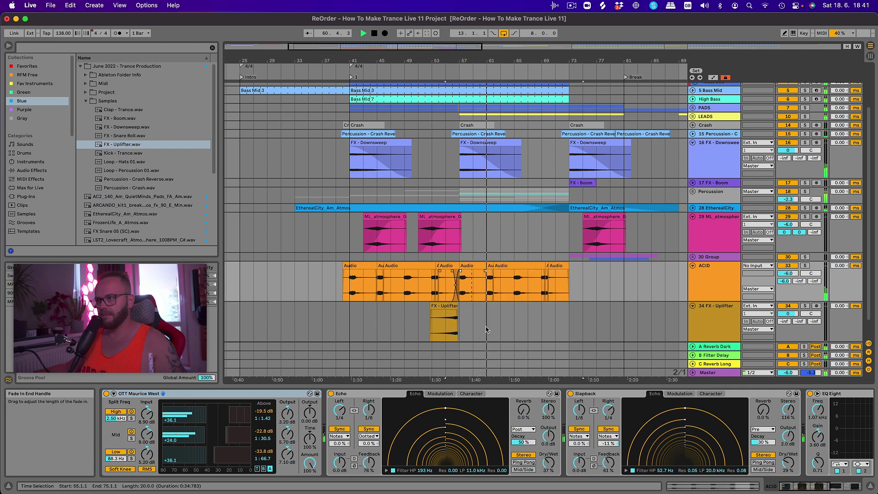
# Step: Duplicate the two ML_atmosphere clips to bars 59 and 67, and fold the ML_atmosphere and ACID tracks
pyautogui.click(461, 223)
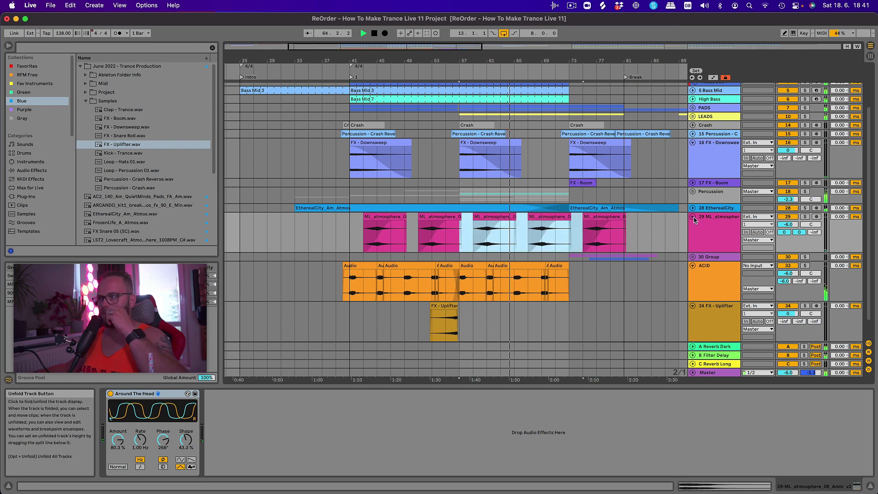
pyautogui.click(693, 216)
pyautogui.click(693, 234)
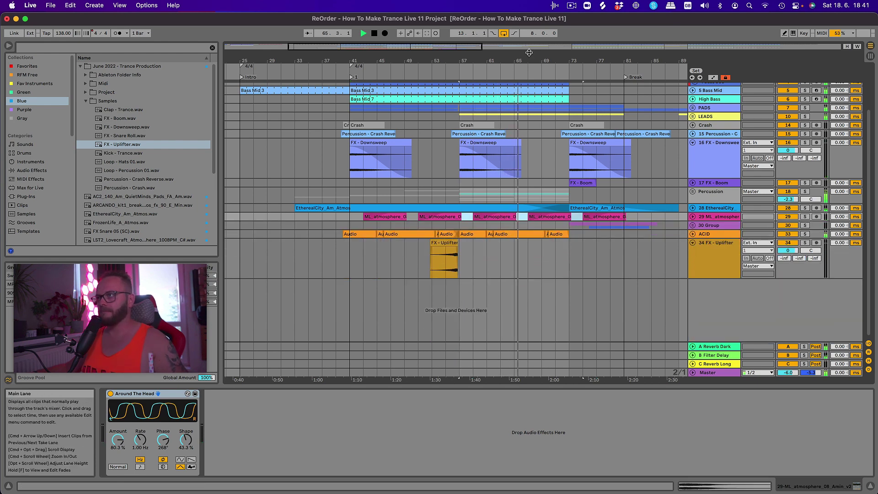
# Step: Unfold the LEADS group and repeat the four-bar section of the 11 Pluck clip up to bar 81, undoing the extra copy
pyautogui.moveTo(522, 57); pyautogui.dragTo(442, 36)
pyautogui.click(693, 116)
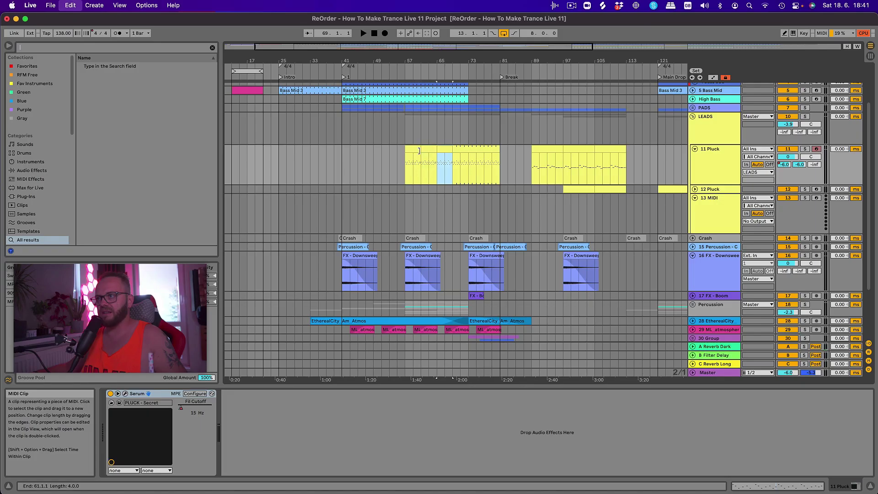
pyautogui.press('super+d')
pyautogui.press('super+d')
pyautogui.press('super+d')
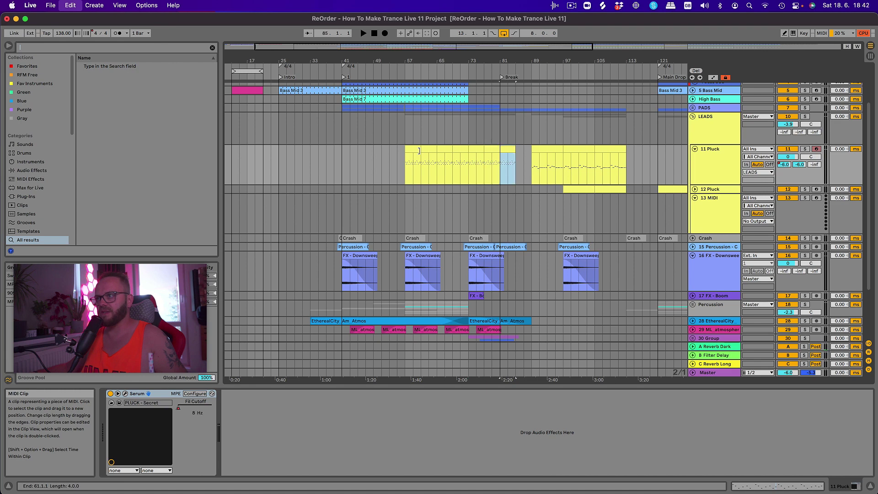
pyautogui.press('super+z')
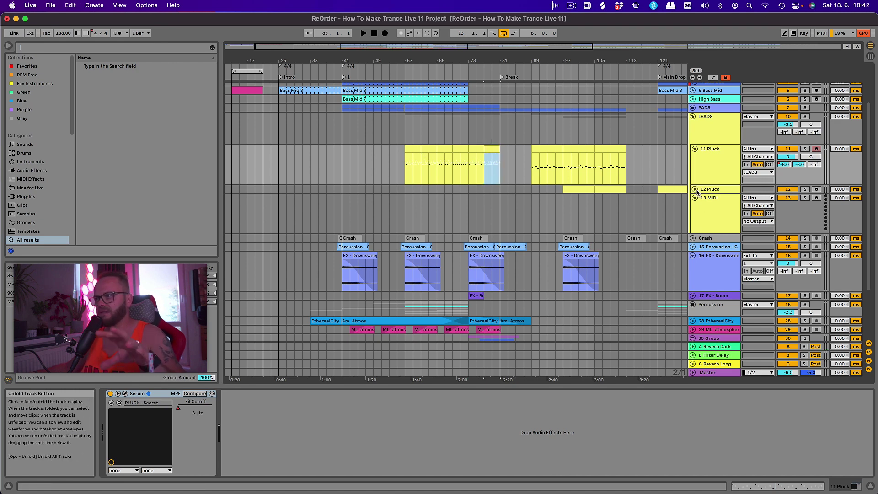
# Step: Copy the Serum instrument from the 12 Pluck track onto the empty 13 MIDI track
pyautogui.click(695, 189)
pyautogui.click(695, 190)
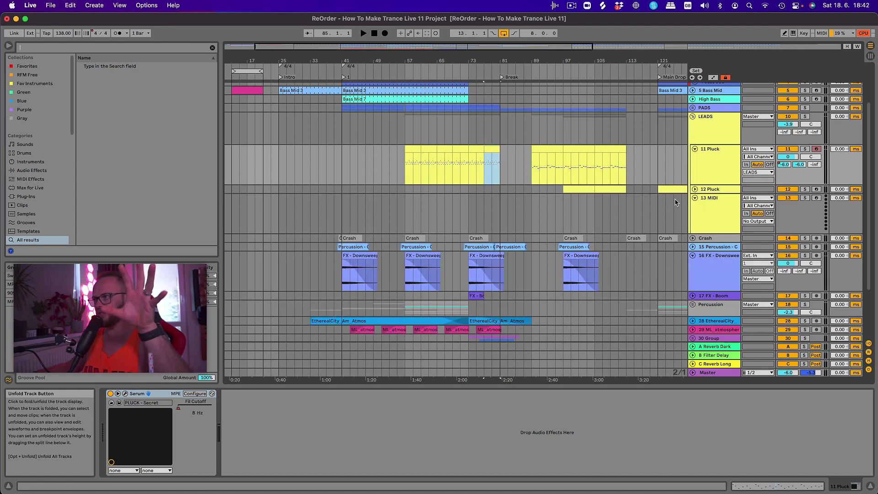
pyautogui.rightClick(714, 201)
pyautogui.click(717, 188)
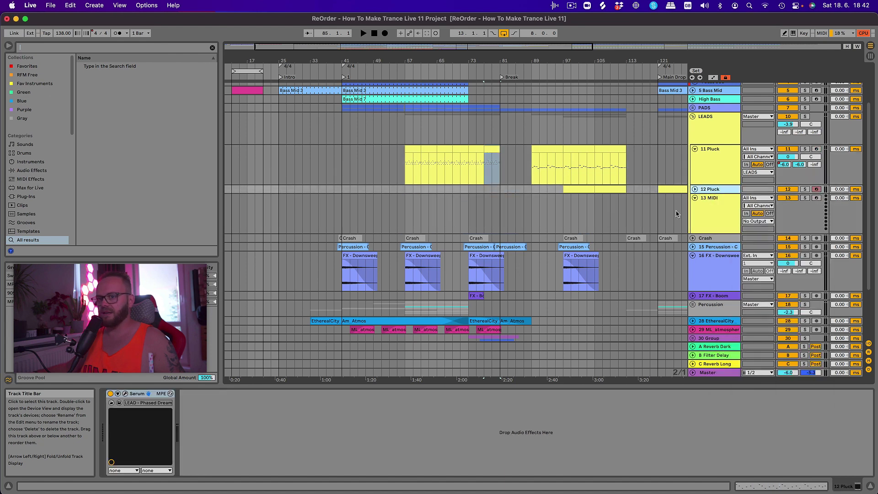
pyautogui.moveTo(145, 395); pyautogui.dragTo(726, 222)
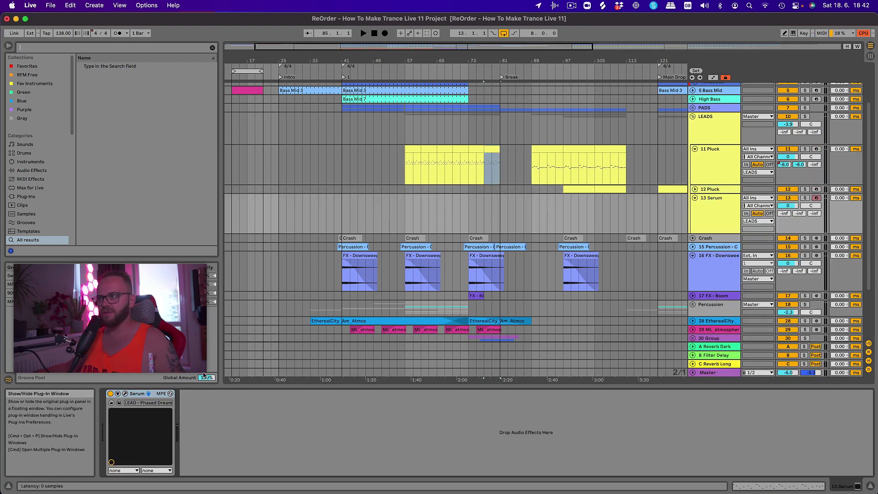
# Step: Open Serum on track 13 and load the preset LEAD - Jordan Tobias from ReOrder - Serum Producers Special
pyautogui.click(125, 393)
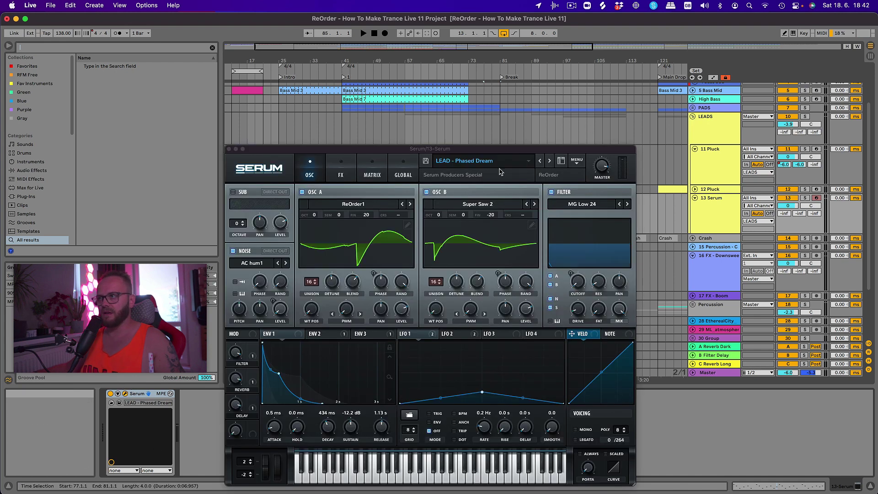
pyautogui.click(492, 160)
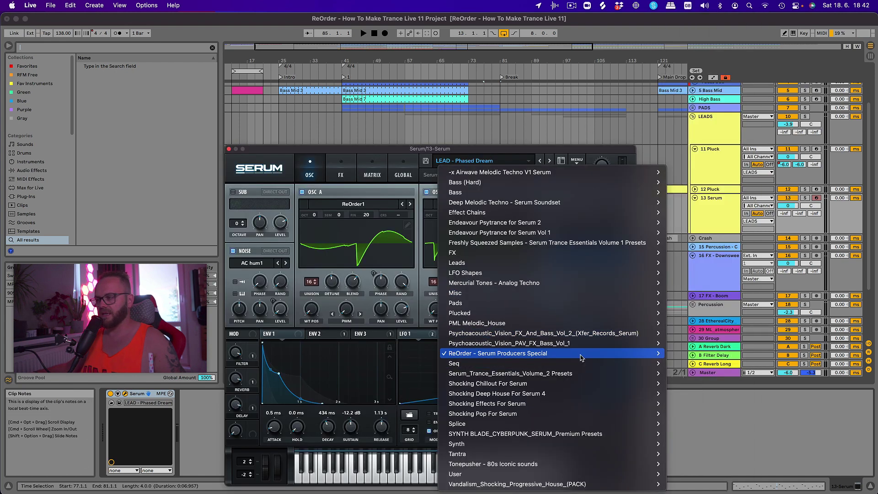
pyautogui.moveTo(581, 354)
pyautogui.scroll(-8, 721, 239)
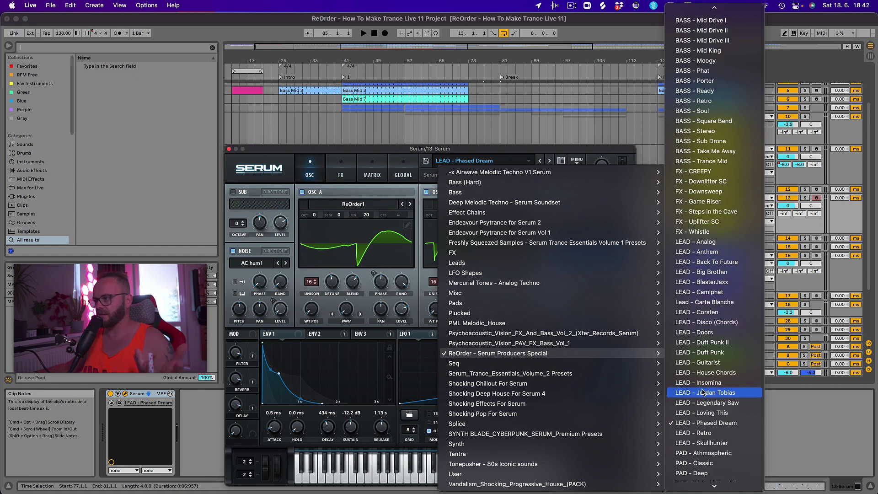
pyautogui.click(720, 392)
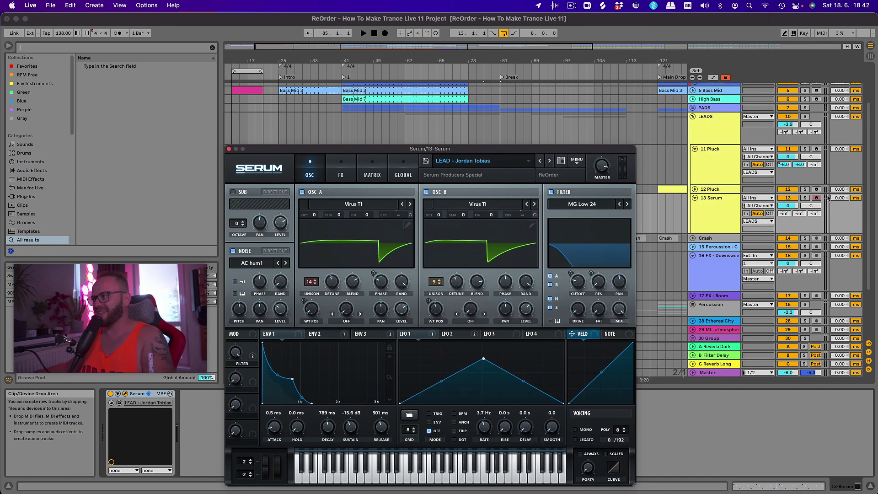
# Step: Arm track 13 for recording, set Serum's Env 1 release to 1.07 s and close the plug-in window
pyautogui.click(817, 198)
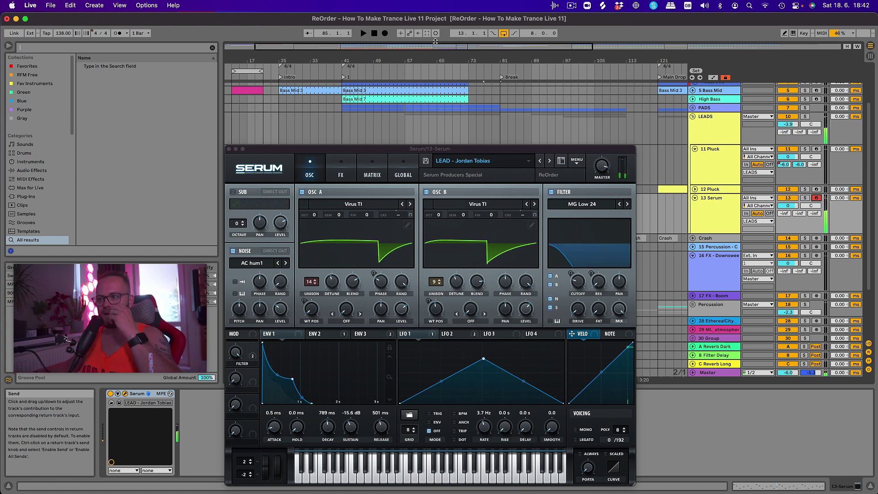
pyautogui.moveTo(386, 431); pyautogui.dragTo(385, 425)
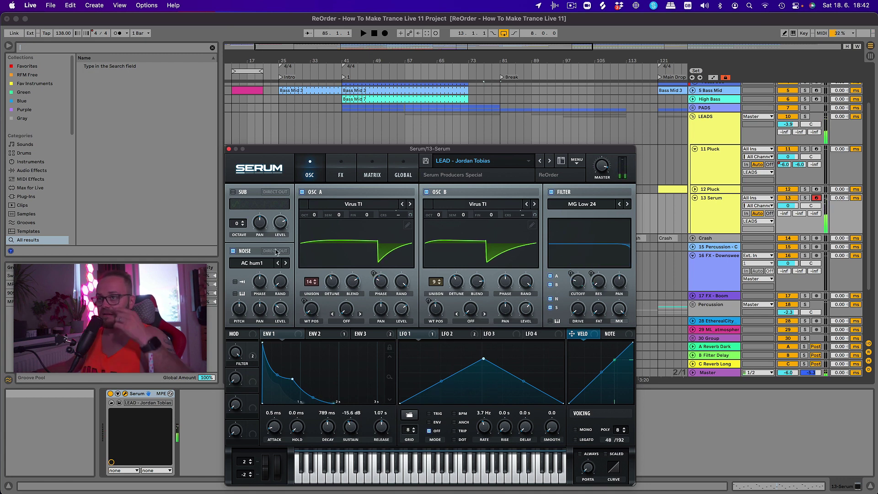
pyautogui.click(229, 150)
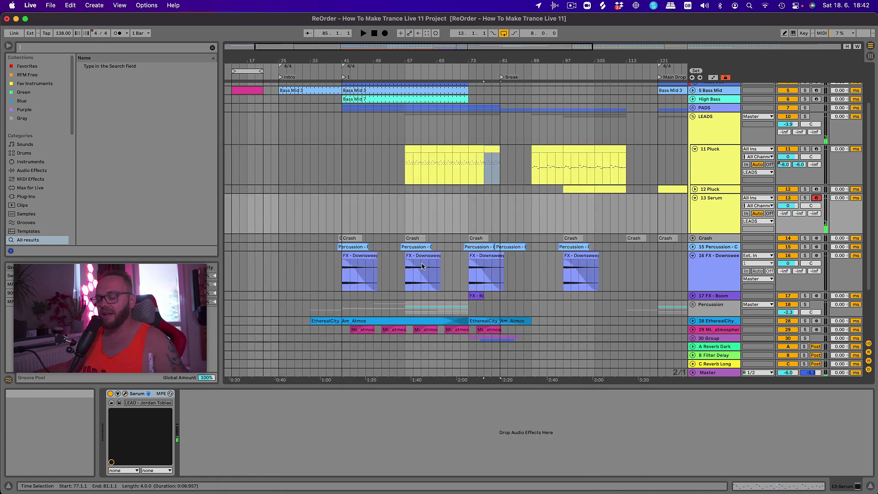
# Step: Set the arrangement grid to 1 bar and create an empty four-bar MIDI clip on 13 Serum from bar 57 to bar 61
pyautogui.rightClick(434, 221)
pyautogui.click(518, 300)
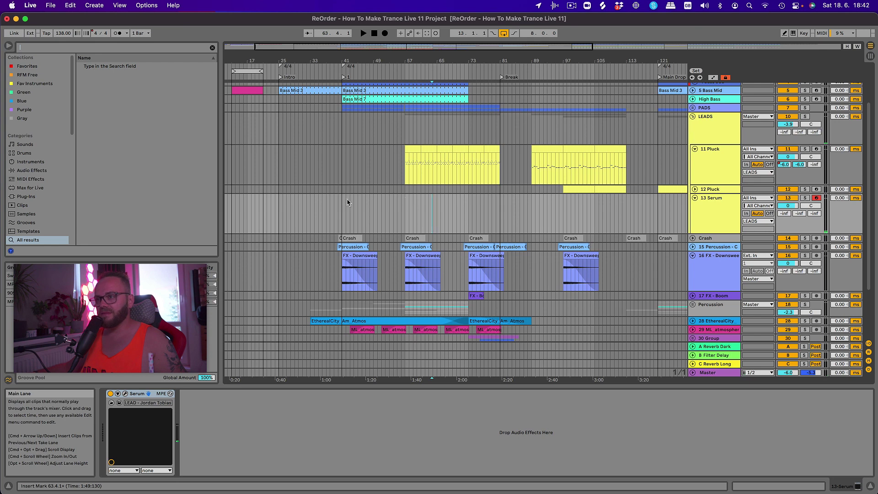
pyautogui.rightClick(417, 203)
pyautogui.click(408, 197)
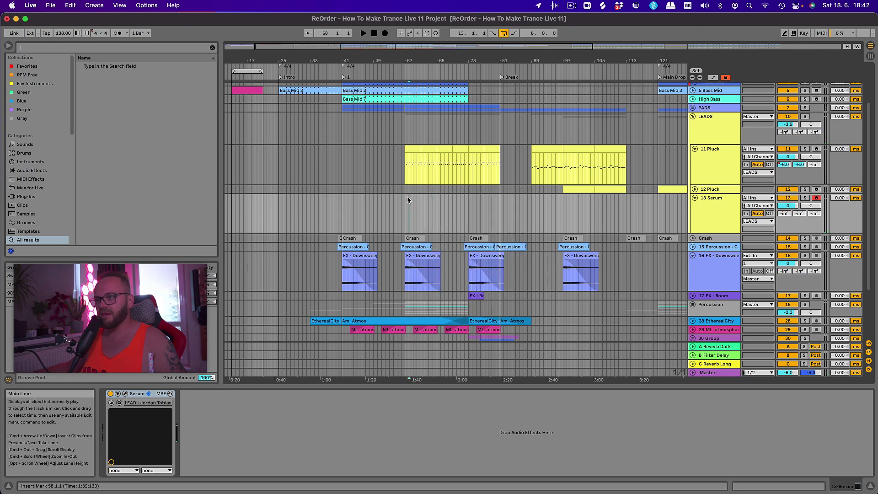
pyautogui.doubleClick(407, 198)
pyautogui.scroll(4, 417, 176)
pyautogui.click(418, 163)
pyautogui.moveTo(426, 161); pyautogui.dragTo(394, 166)
pyautogui.press('super+j')
# Step: Set the clip's note grid to 1/8, add an eighth-note A3, C4 and E4 chord at its start and play it
pyautogui.rightClick(427, 335)
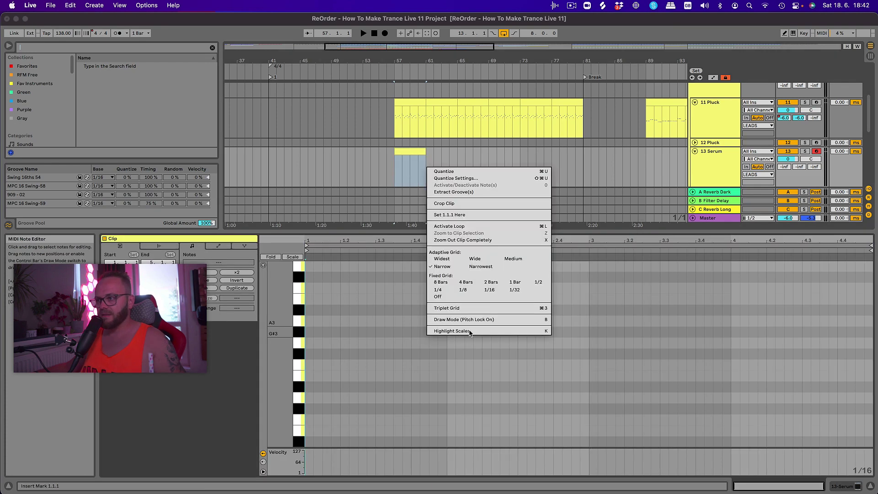
pyautogui.click(488, 291)
pyautogui.scroll(-3, 320, 314)
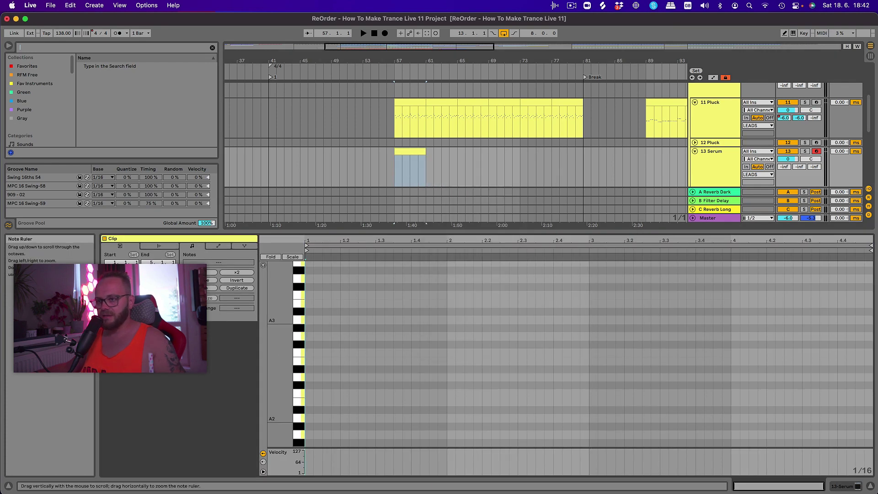
pyautogui.rightClick(410, 326)
pyautogui.click(425, 424)
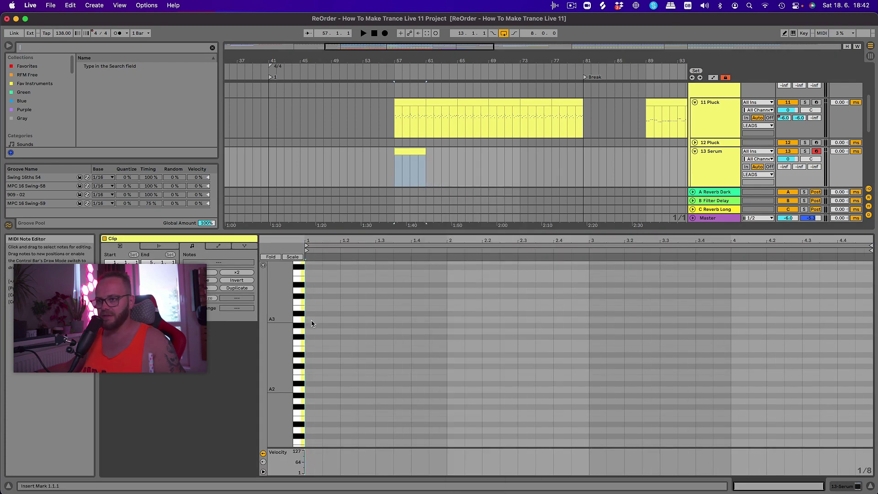
pyautogui.doubleClick(313, 320)
pyautogui.doubleClick(313, 279)
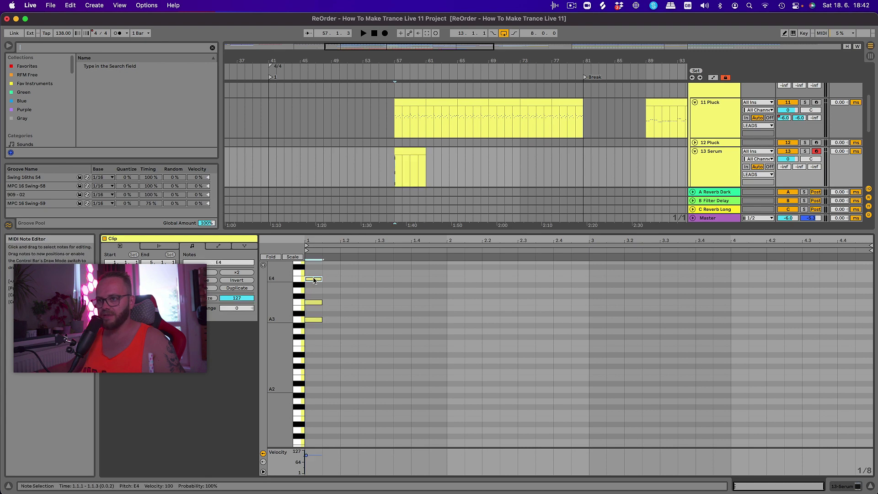
pyautogui.press('space')
pyautogui.press('space')
# Step: Copy the chord at three-eighth-note intervals to build a syncopated rhythm across the clip
pyautogui.press('super+a')
pyautogui.moveTo(314, 320); pyautogui.dragTo(367, 321)
pyautogui.moveTo(367, 321); pyautogui.dragTo(420, 321)
pyautogui.moveTo(420, 321); pyautogui.dragTo(474, 323)
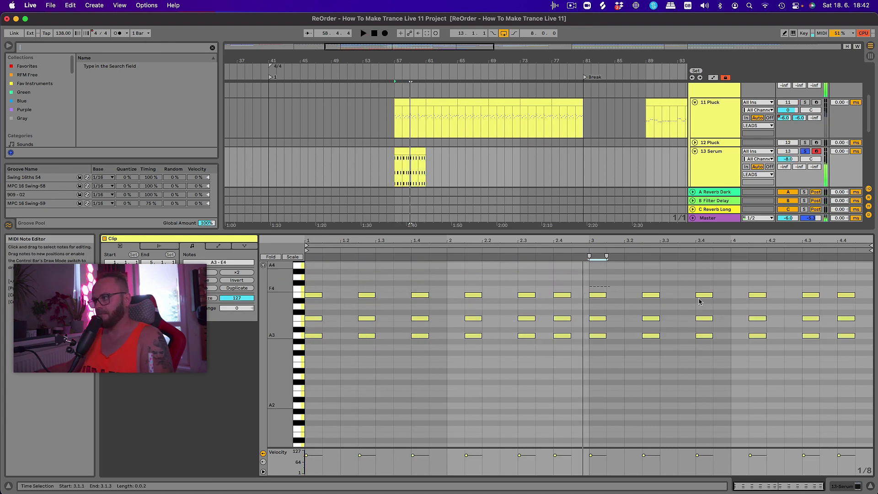
# Step: Lower the top notes in the clip's last two bars to D4, play it and repeat the clip up to bar 81
pyautogui.moveTo(585, 288); pyautogui.dragTo(860, 300)
pyautogui.press('Down')
pyautogui.press('Down')
pyautogui.press('space')
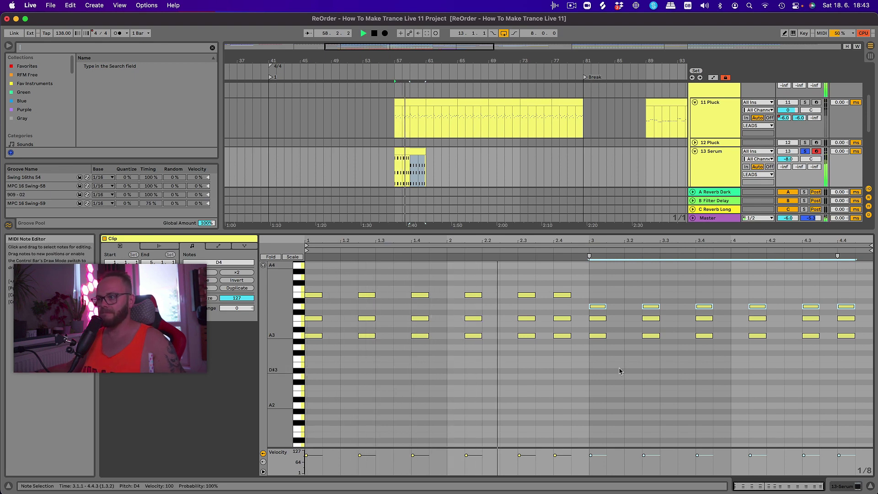
pyautogui.click(419, 151)
pyautogui.press('super+d')
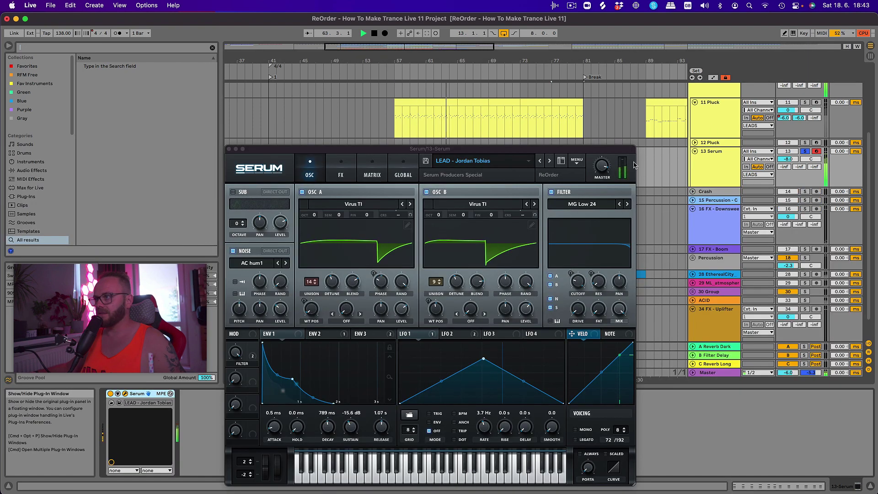
# Step: Adjust Serum's master level and set its Filter macro to 50% while the lead plays
pyautogui.press('space')
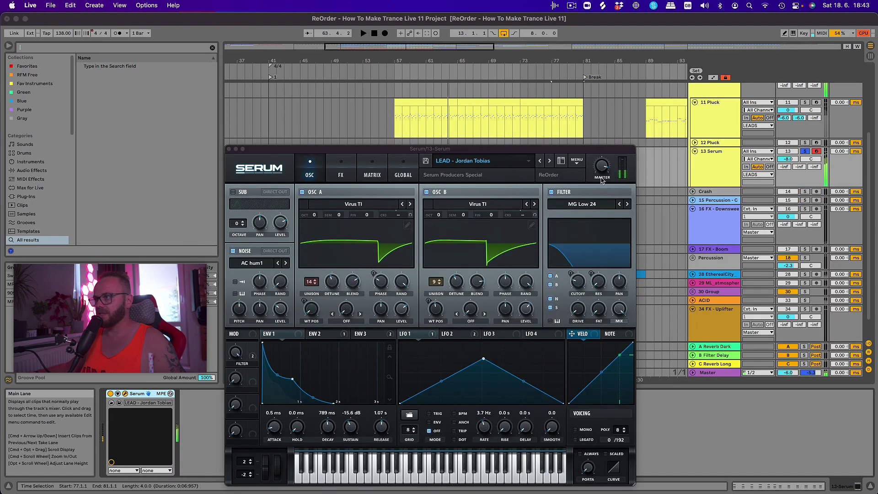
pyautogui.moveTo(602, 178); pyautogui.dragTo(602, 184)
pyautogui.press('space')
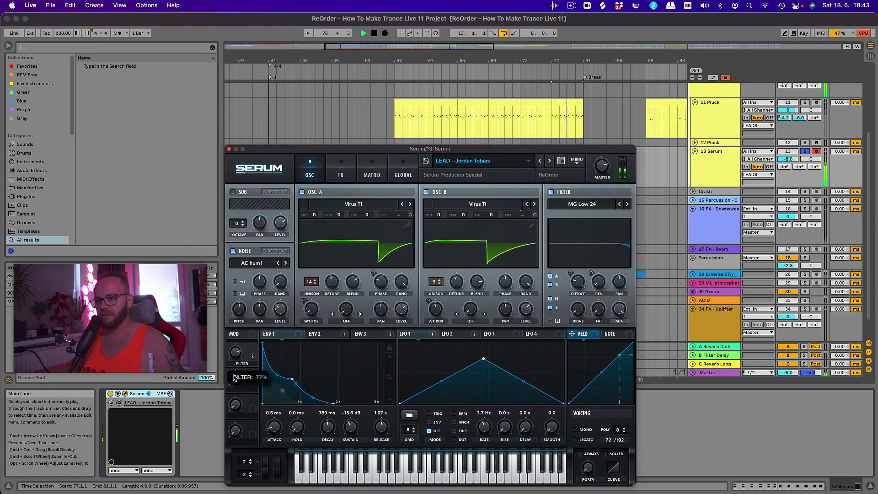
pyautogui.moveTo(234, 378); pyautogui.dragTo(236, 403)
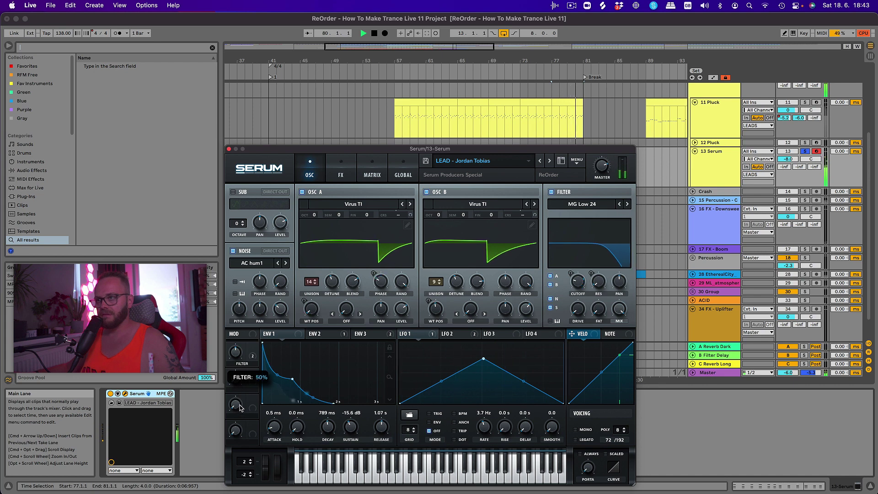
pyautogui.moveTo(601, 285)
pyautogui.mouseDown()
pyautogui.moveTo(601, 276)
pyautogui.moveTo(596, 291)
pyautogui.mouseUp()
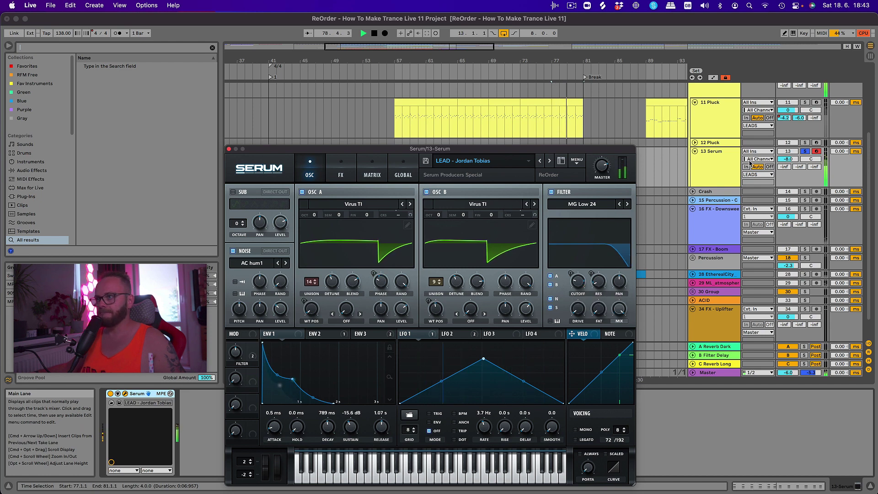
# Step: Enable the Filter effect in Serum's FX rack and adjust its cutoff during playback
pyautogui.click(341, 170)
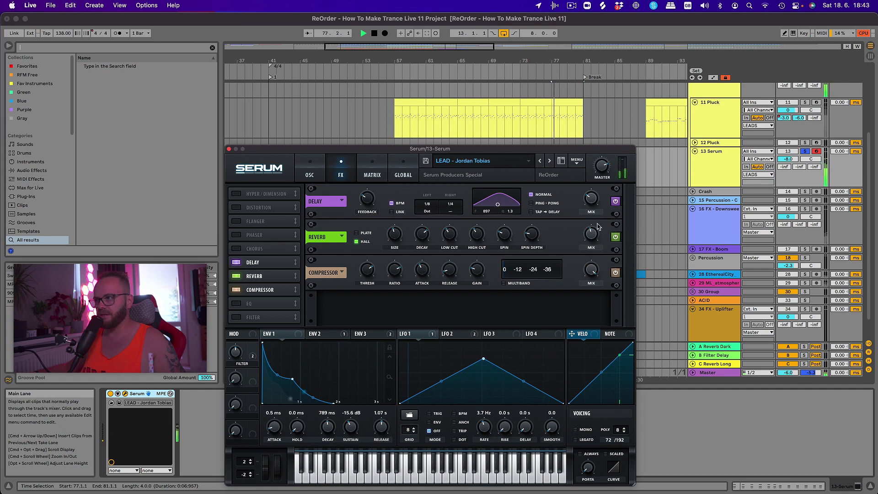
pyautogui.press('space')
pyautogui.click(229, 149)
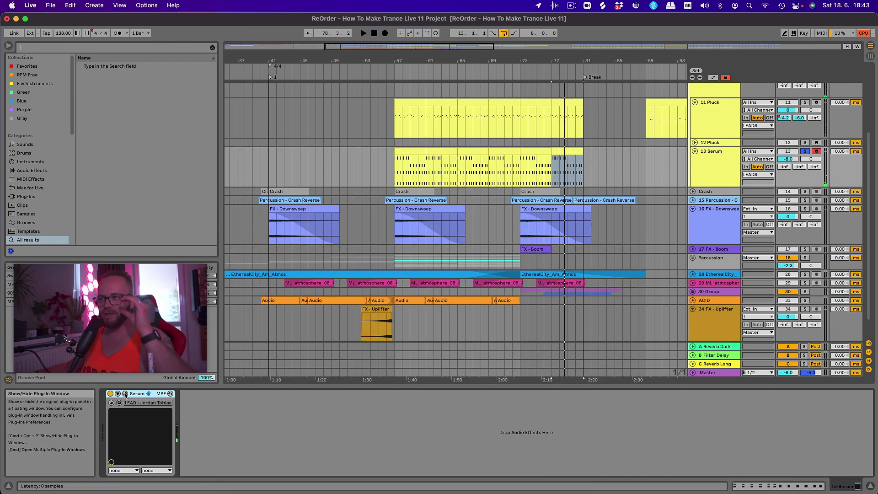
pyautogui.click(125, 394)
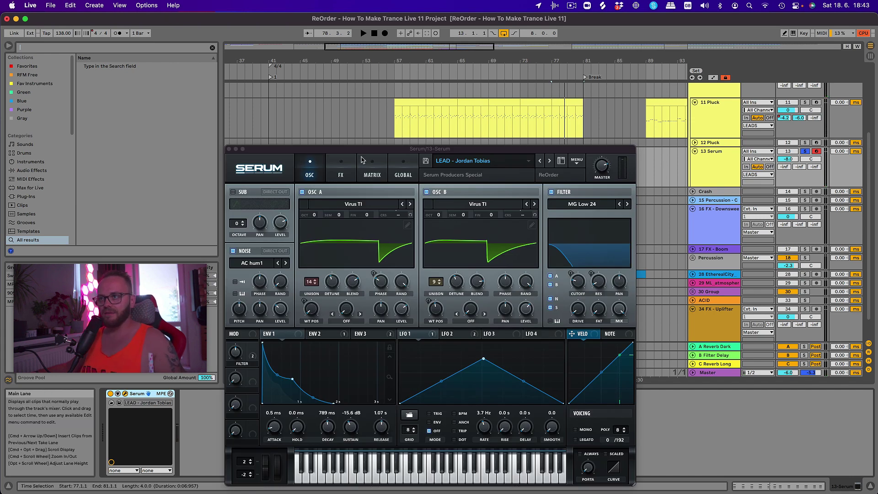
pyautogui.click(362, 161)
pyautogui.click(340, 168)
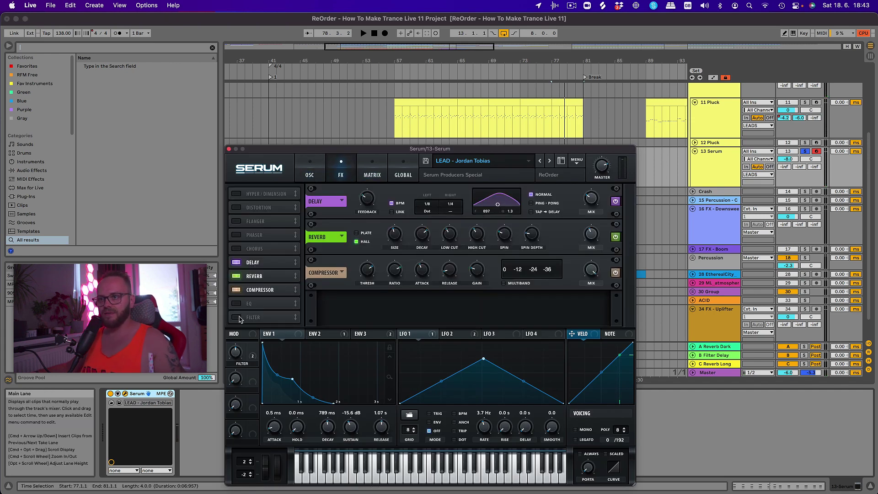
pyautogui.click(237, 317)
pyautogui.press('space')
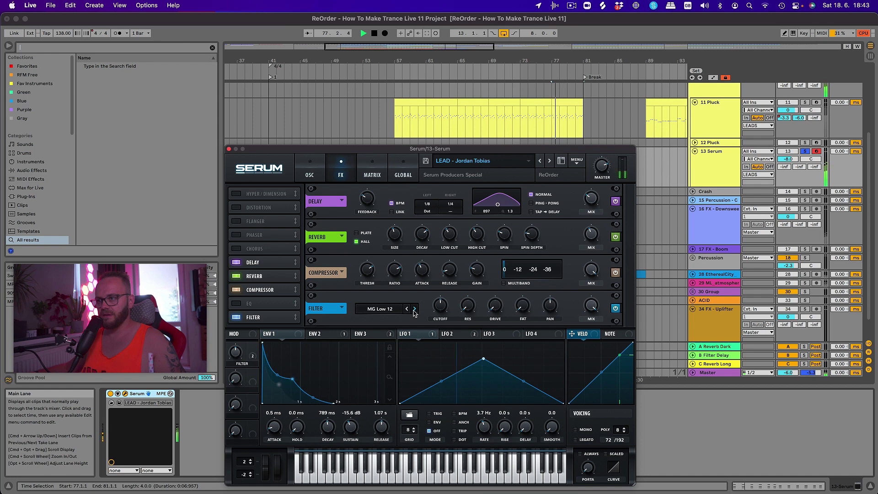
pyautogui.moveTo(446, 304); pyautogui.dragTo(448, 299)
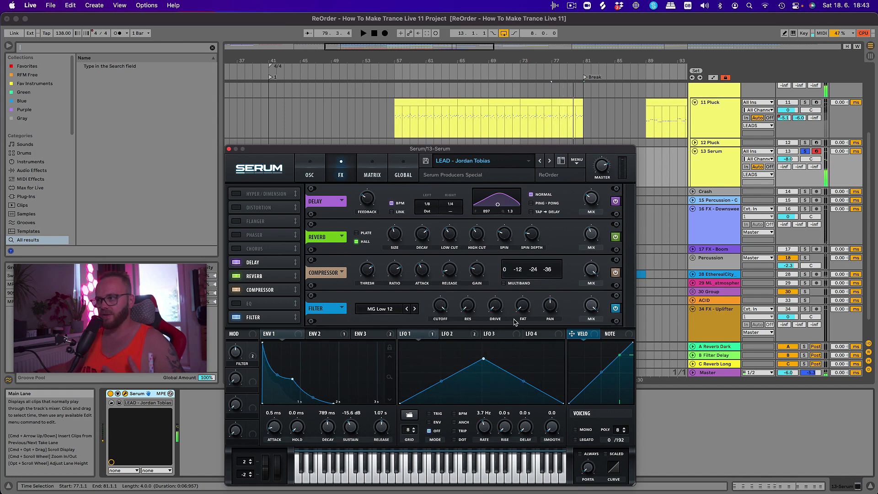
# Step: Close Serum, show automation and draw a rising FX Fil Freq ramp on 13 Serum from bar 57 to bar 81
pyautogui.press('a')
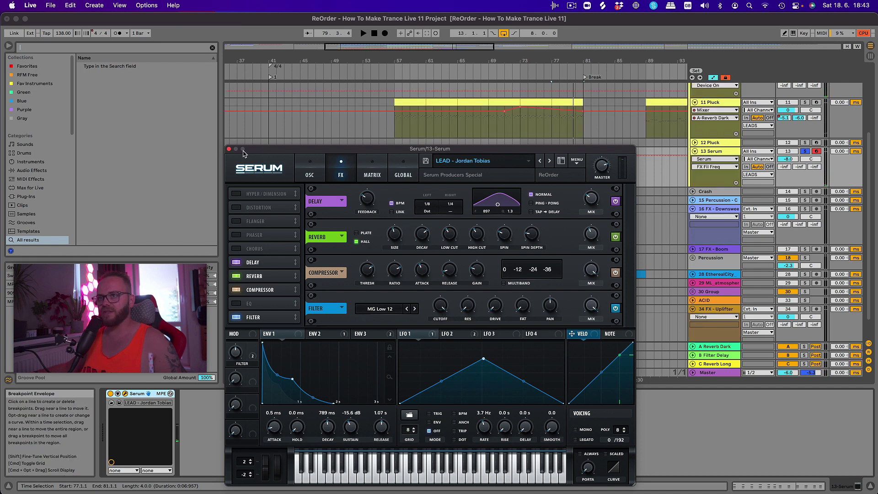
pyautogui.click(229, 149)
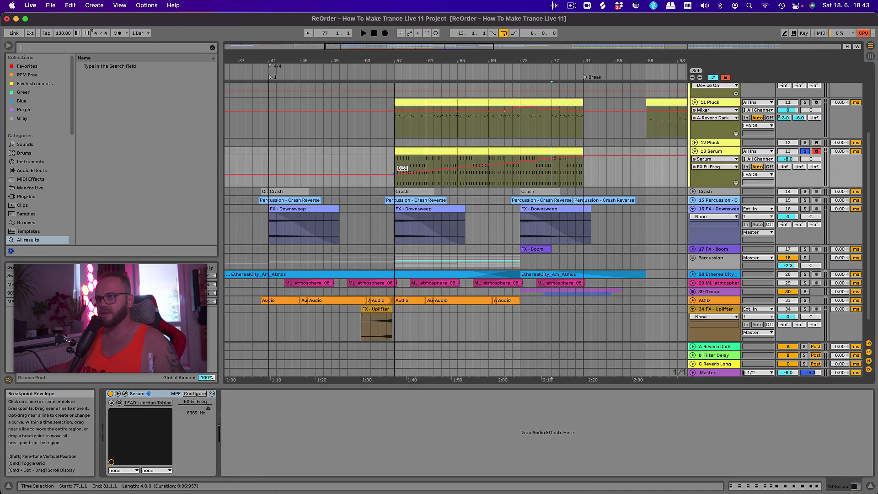
pyautogui.scroll(3, 725, 133)
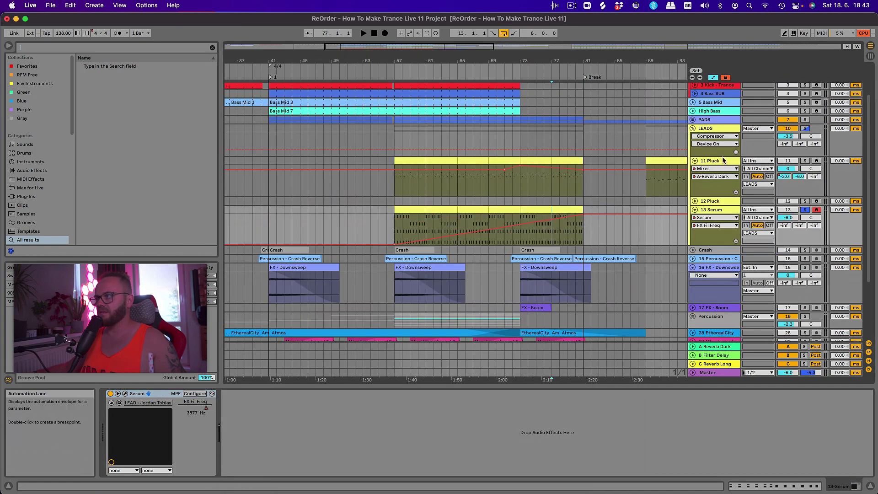
# Step: Switch on the sidechain Compressor on the LEADS group
pyautogui.click(724, 160)
pyautogui.click(706, 128)
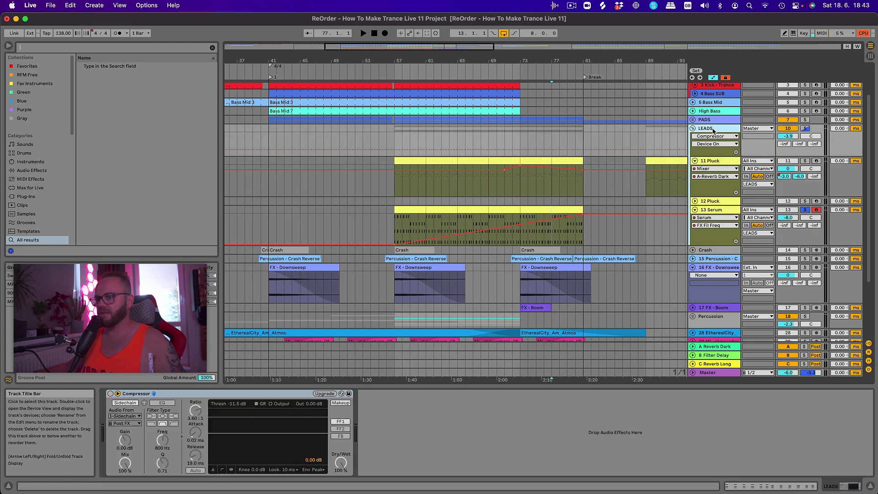
pyautogui.click(110, 393)
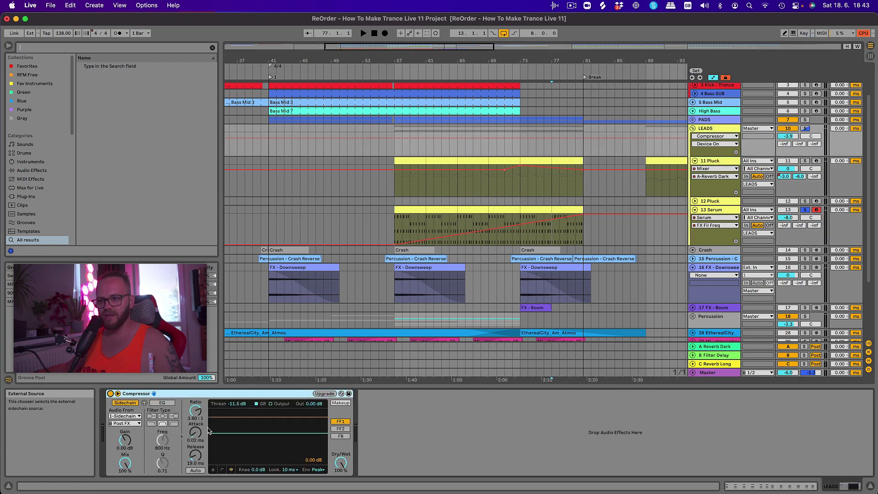
# Step: Play from bar 57 and raise the starting point of 13 Serum's FX Fil Freq automation
pyautogui.click(395, 201)
pyautogui.click(806, 210)
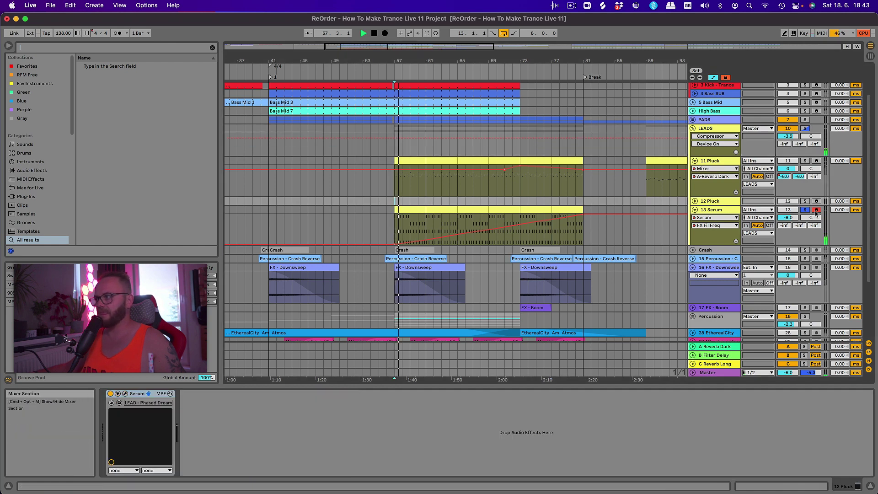
pyautogui.moveTo(397, 246); pyautogui.dragTo(396, 231)
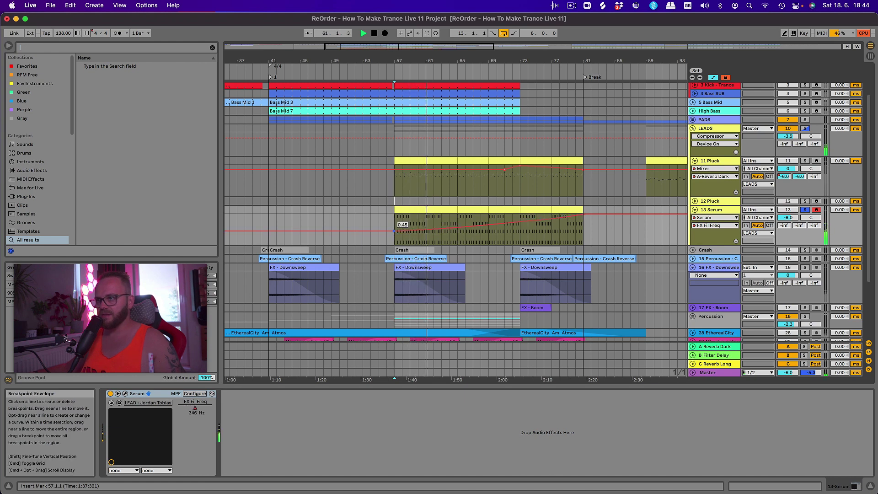
pyautogui.moveTo(395, 231); pyautogui.dragTo(395, 229)
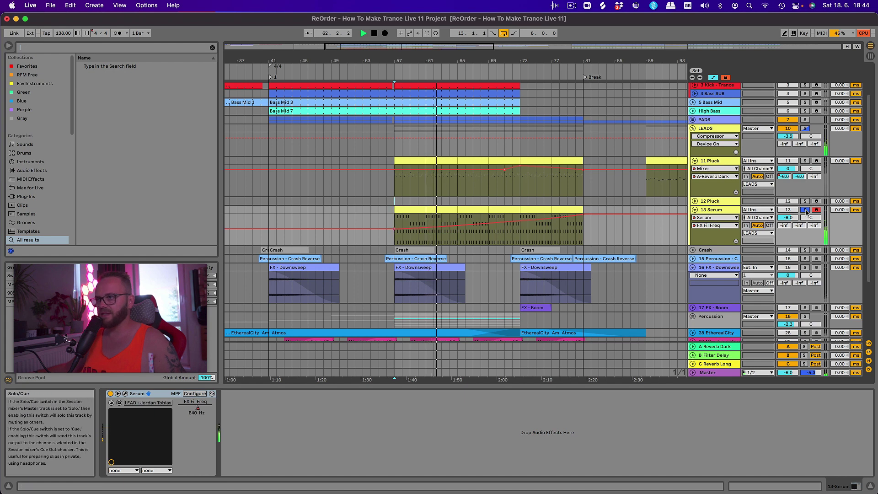
# Step: Unsolo 13 Serum to hear the full mix from bar 57, and fold the 11 Pluck and 13 Serum tracks
pyautogui.press('space')
pyautogui.click(395, 193)
pyautogui.press('space')
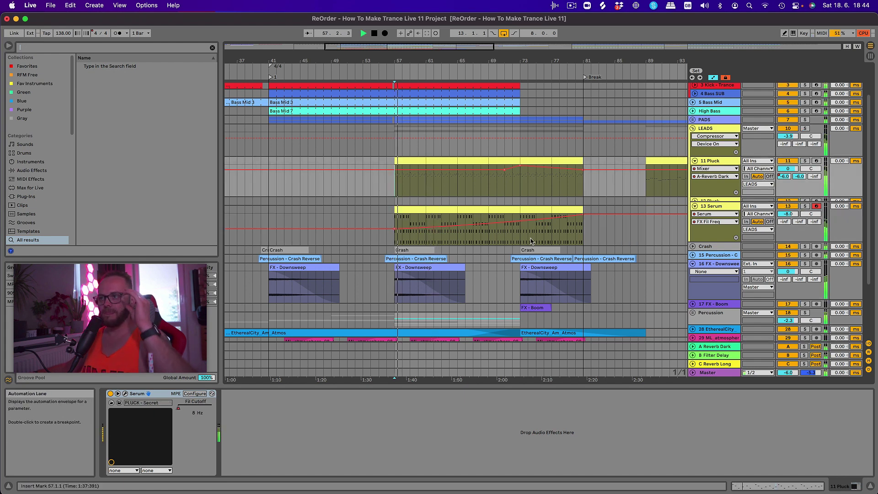
pyautogui.scroll(-1, 531, 241)
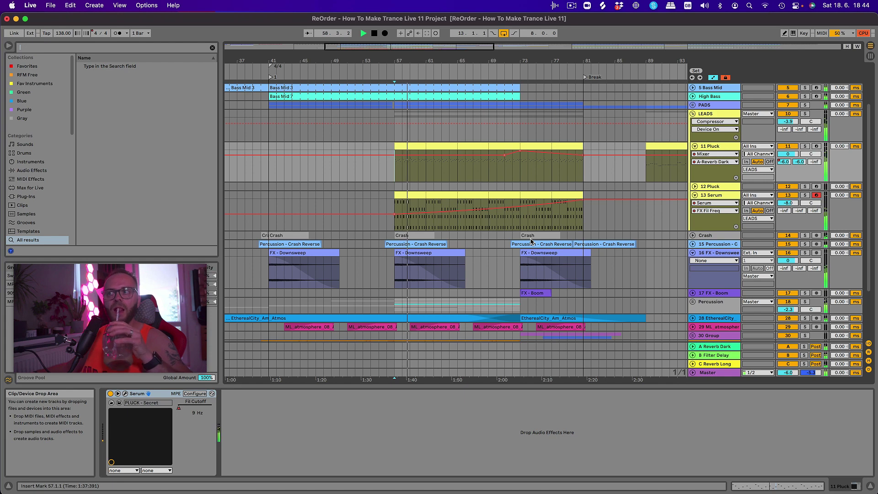
pyautogui.click(694, 146)
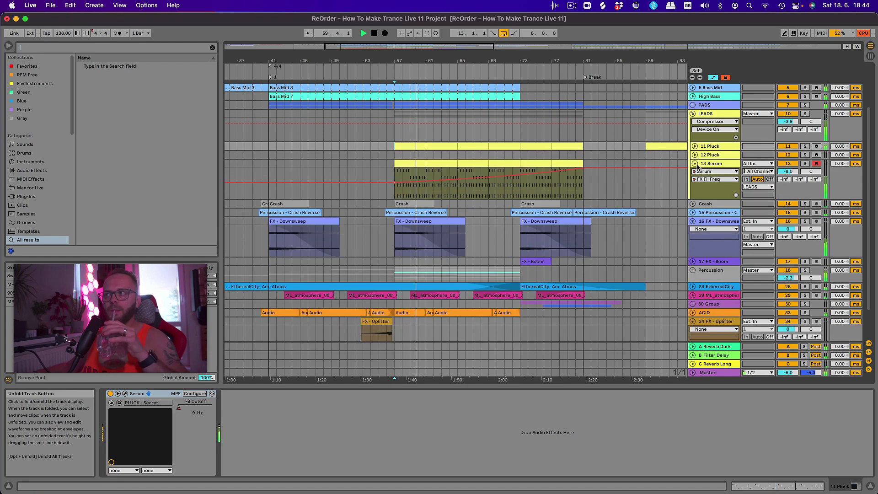
pyautogui.click(694, 163)
pyautogui.scroll(-1, 657, 293)
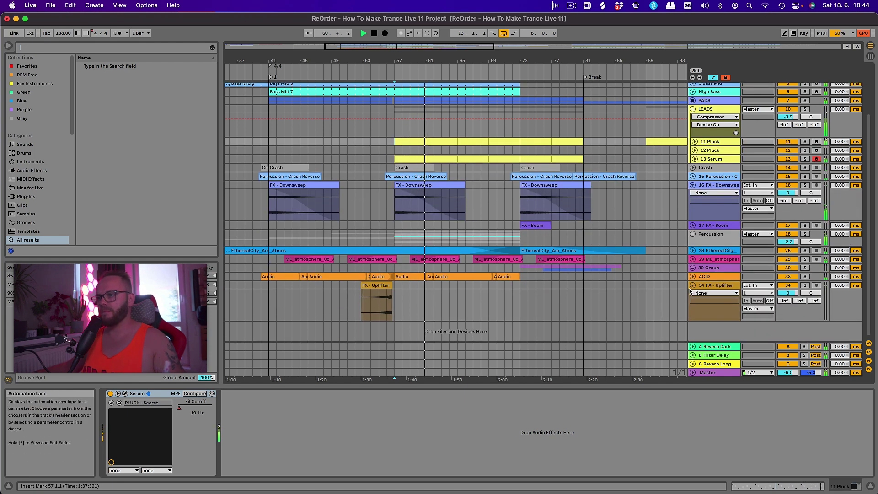
# Step: Copy the six-bar FX - Uplifter section so that the copy runs from bar 67 to bar 73
pyautogui.click(370, 285)
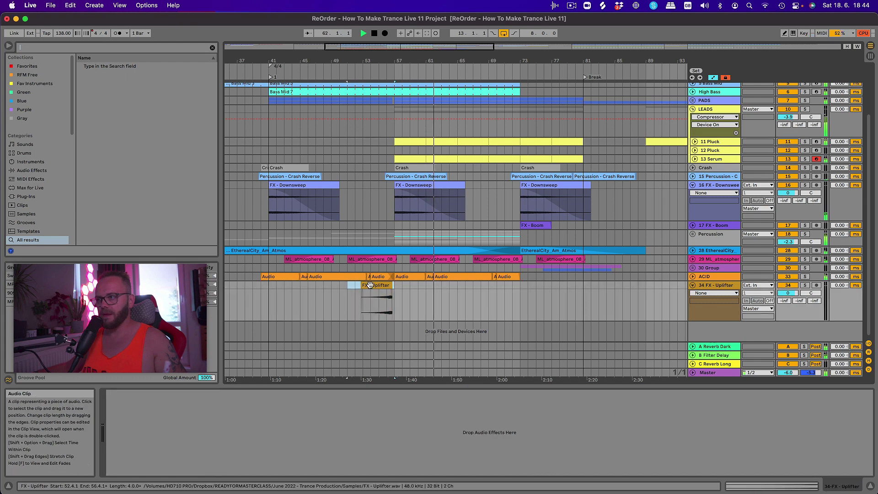
pyautogui.moveTo(492, 293); pyautogui.dragTo(499, 294)
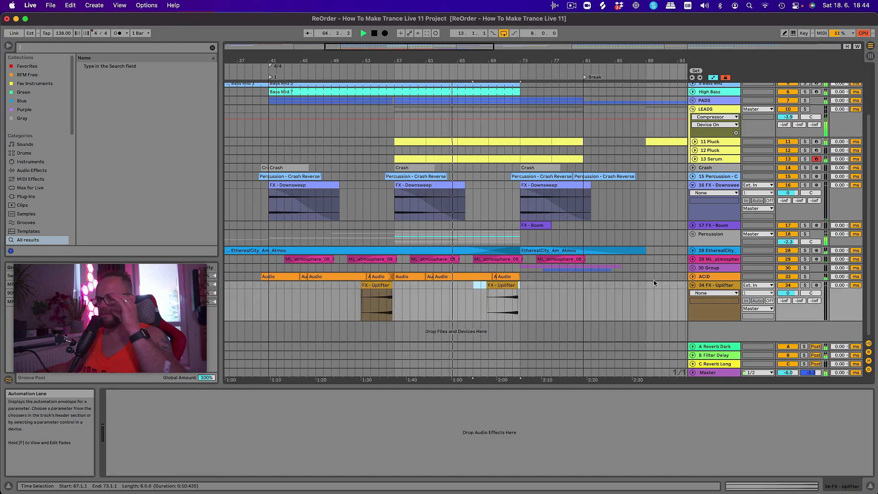
# Step: Unfold the ACID track, stop playback and set the fixed grid to 1/16
pyautogui.click(693, 276)
pyautogui.scroll(-3, 644, 286)
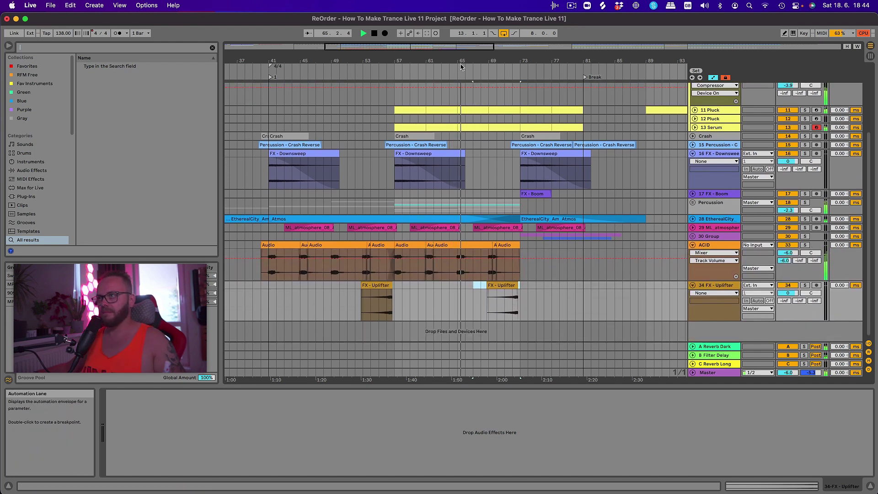
pyautogui.press('space')
pyautogui.moveTo(460, 62)
pyautogui.mouseDown()
pyautogui.moveTo(461, 105)
pyautogui.moveTo(543, 137)
pyautogui.moveTo(694, 137)
pyautogui.moveTo(695, 115)
pyautogui.moveTo(623, 119)
pyautogui.mouseUp()
pyautogui.rightClick(380, 308)
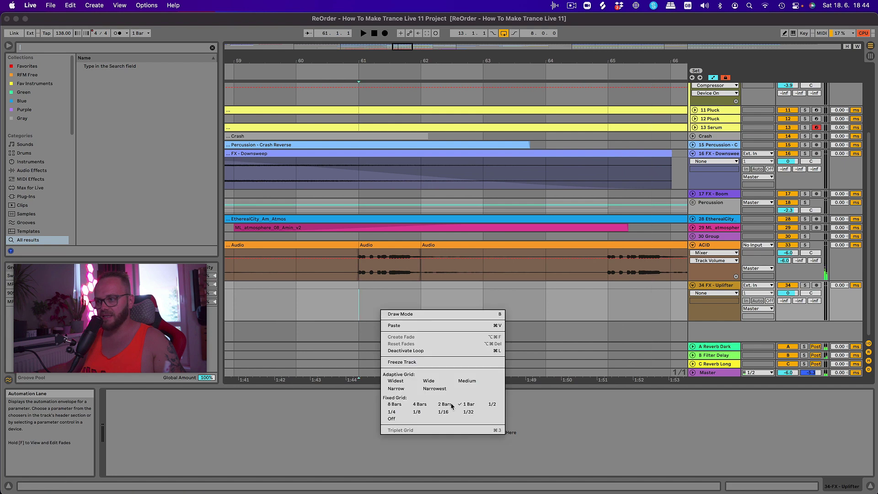
pyautogui.click(450, 411)
# Step: Copy the one-beat ACID section from 61.1.1 to 61.2.1 and paste it at bar 59
pyautogui.moveTo(368, 60); pyautogui.dragTo(369, 85)
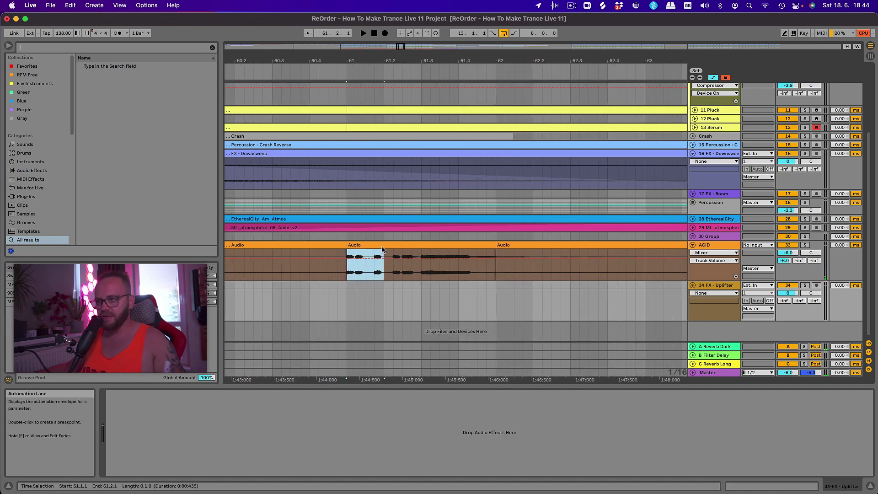
pyautogui.moveTo(383, 249); pyautogui.dragTo(382, 247)
pyautogui.press('super+c')
pyautogui.moveTo(346, 60); pyautogui.dragTo(484, 12)
pyautogui.moveTo(474, 62); pyautogui.dragTo(416, 282)
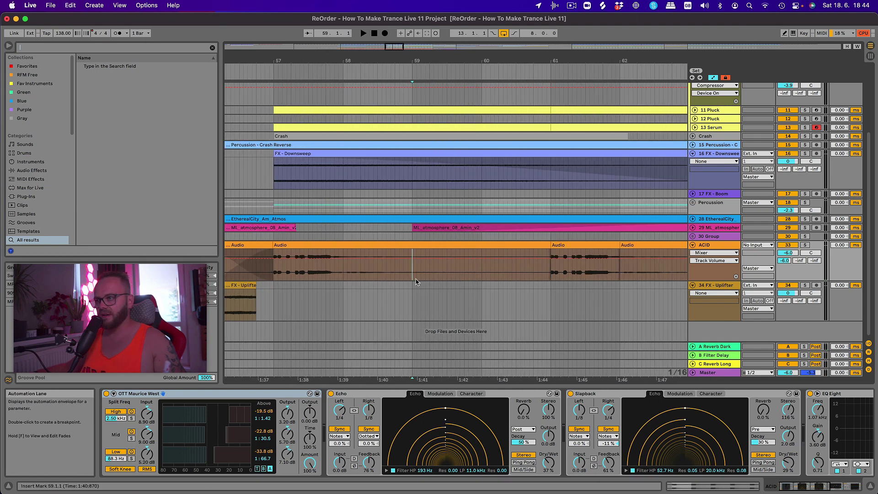
pyautogui.press('super+v')
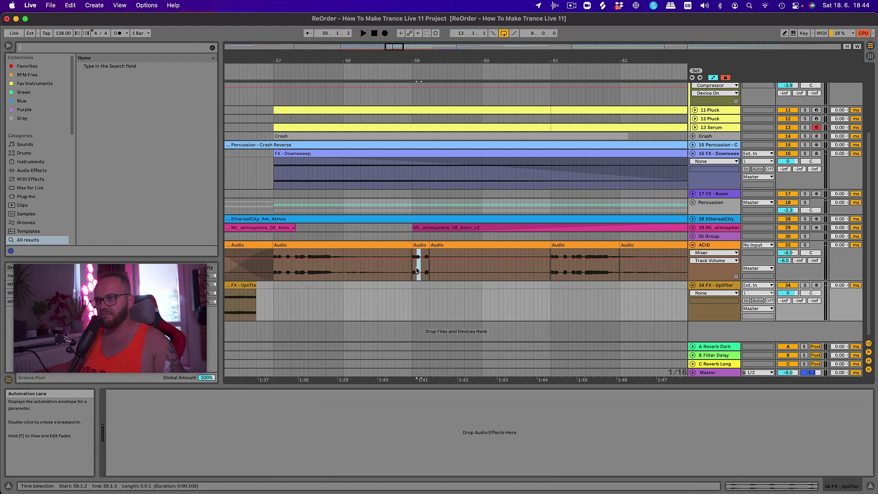
# Step: Duplicate the 1/16 ACID slice at 59.1.2 onto 59.1.3 and play the soloed ACID track from bar 57
pyautogui.click(417, 270)
pyautogui.moveTo(420, 244); pyautogui.dragTo(424, 244)
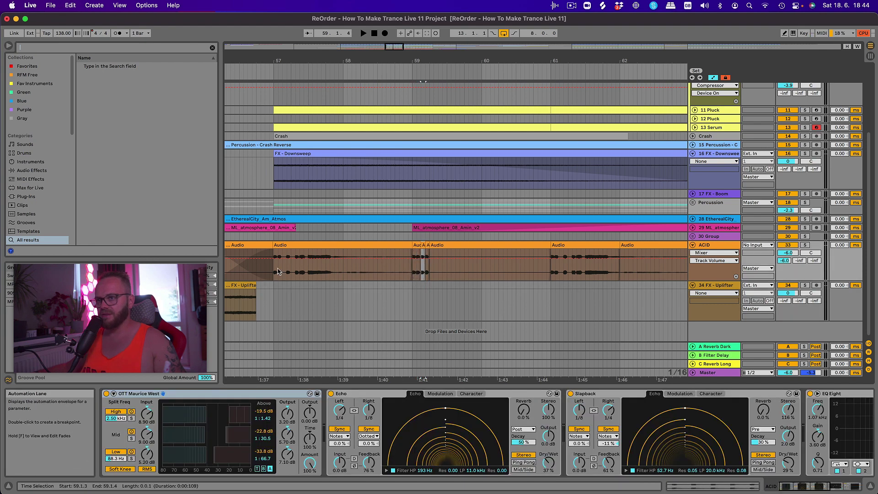
pyautogui.press('space')
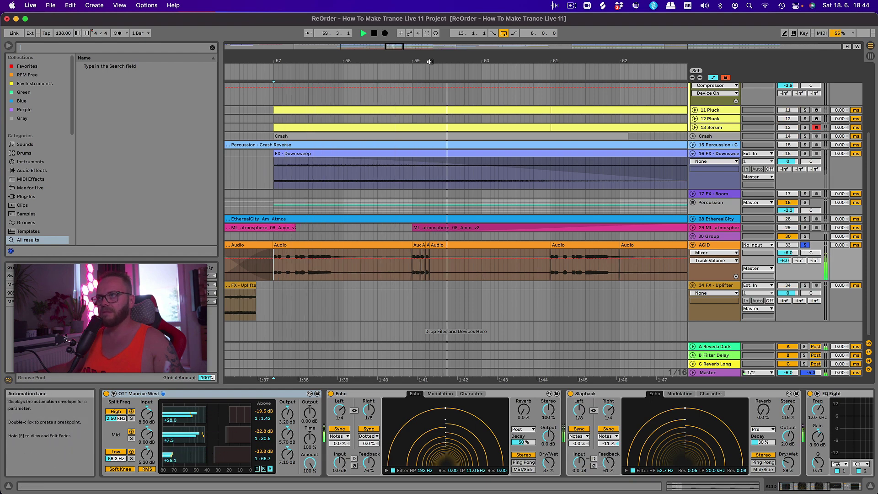
pyautogui.moveTo(372, 67); pyautogui.dragTo(371, 161)
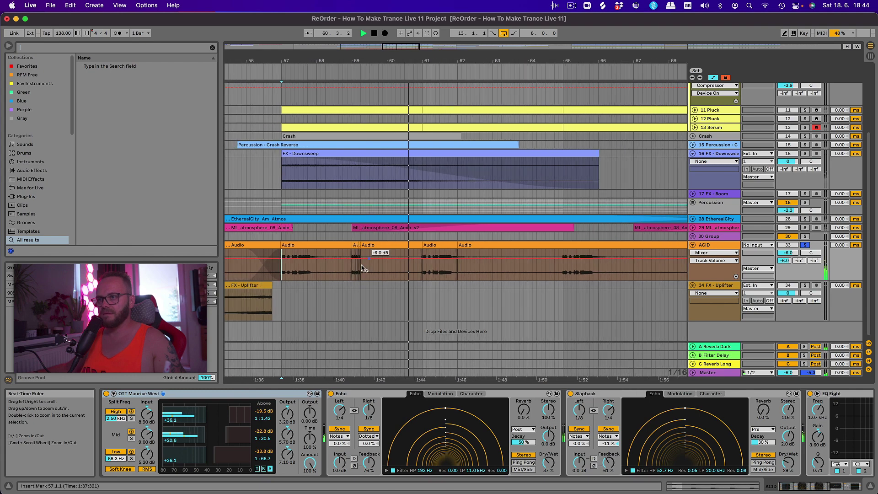
# Step: Stop playback and copy the edited one-beat ACID section at bar 59 to bars 63, 67 and 71
pyautogui.click(359, 246)
pyautogui.press('space')
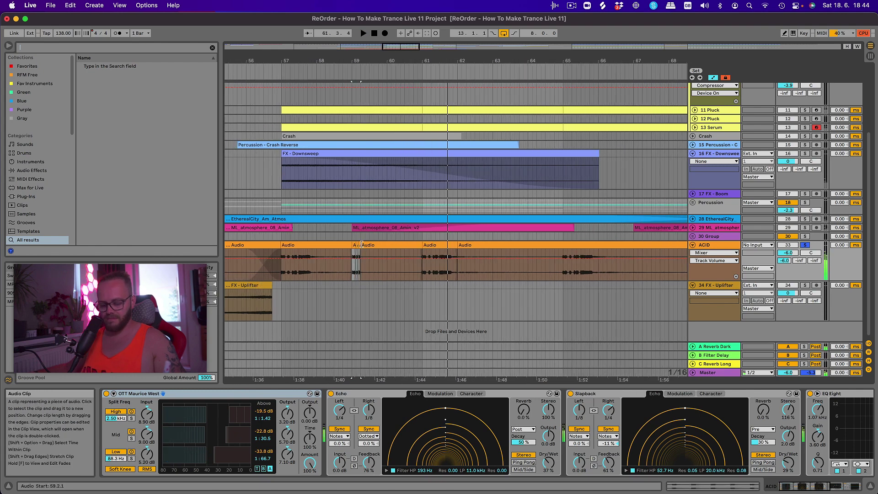
pyautogui.press('a')
pyautogui.click(493, 268)
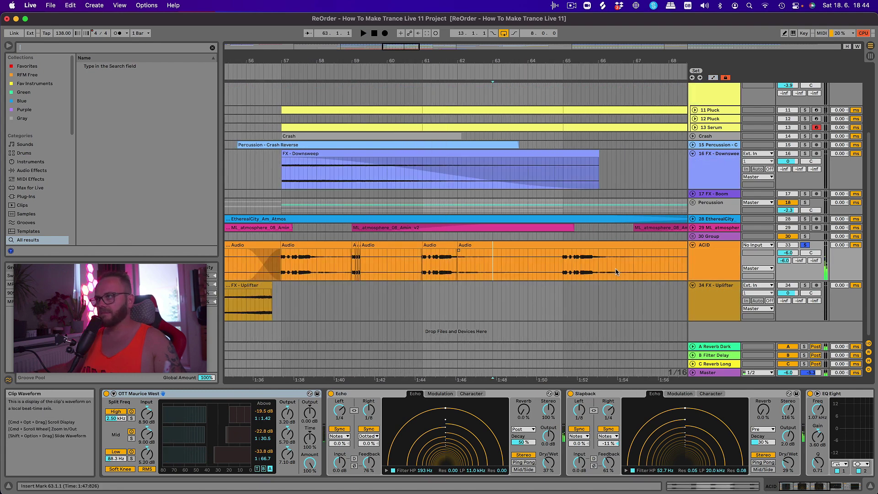
pyautogui.press('cmd+v')
pyautogui.hscroll(3, 544, 274)
pyautogui.click(545, 275)
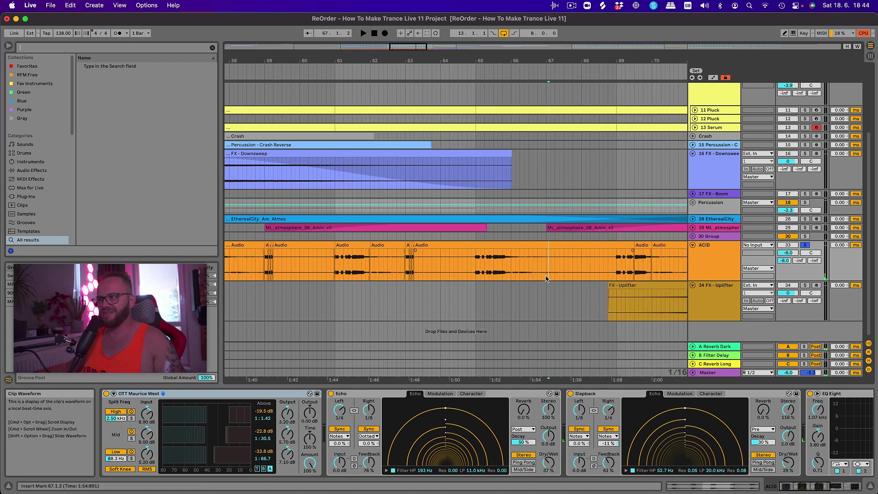
pyautogui.click(546, 276)
pyautogui.press('super+v')
pyautogui.moveTo(568, 60); pyautogui.dragTo(532, 39)
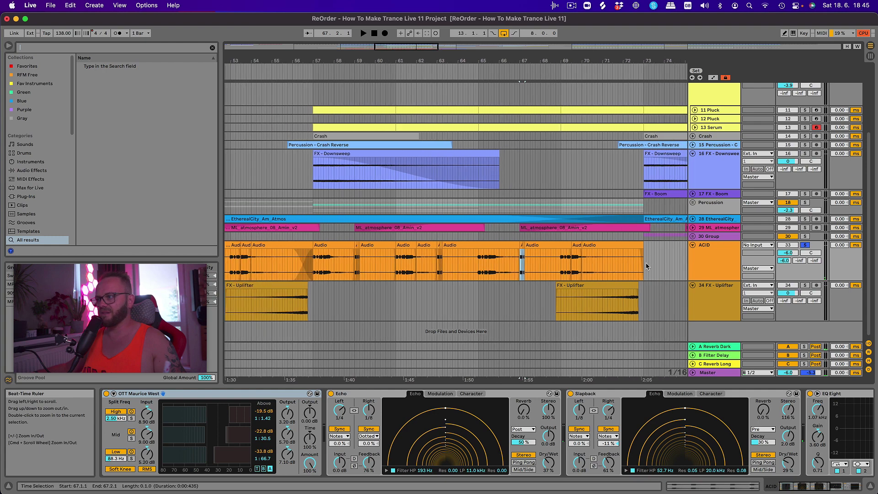
pyautogui.press('super+v')
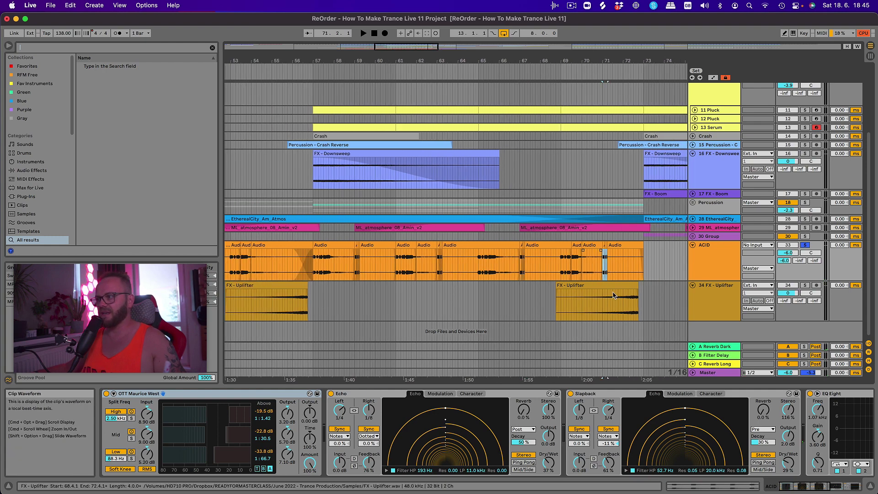
# Step: Move the second FX - Uplifter clip to run from bar 69 to bar 73, and play the unsoloed mix from bar 65
pyautogui.moveTo(622, 286); pyautogui.dragTo(625, 290)
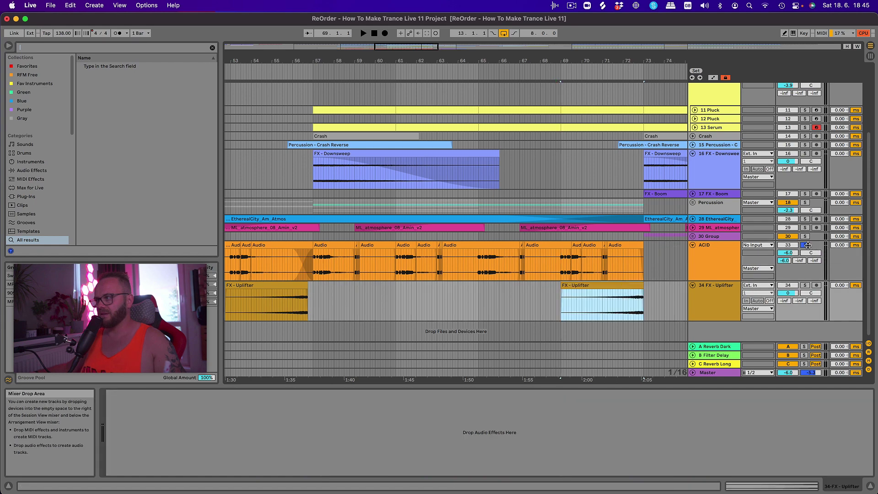
pyautogui.click(480, 119)
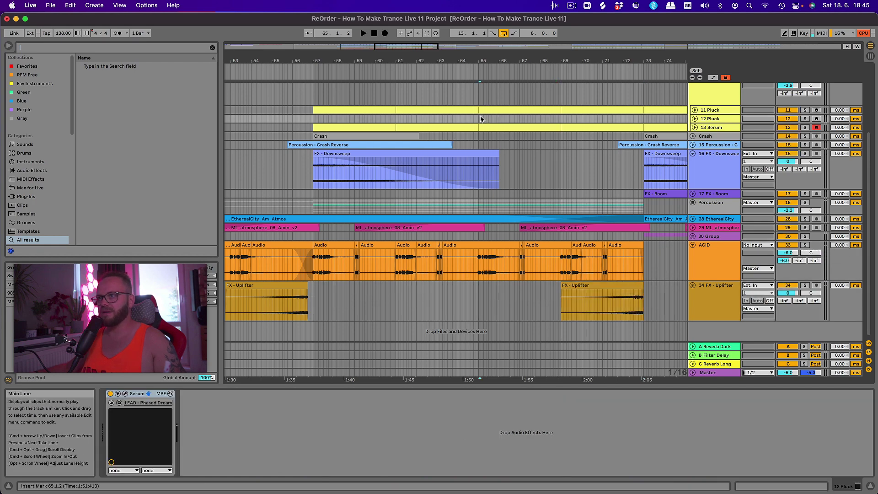
pyautogui.moveTo(482, 62); pyautogui.dragTo(415, 53)
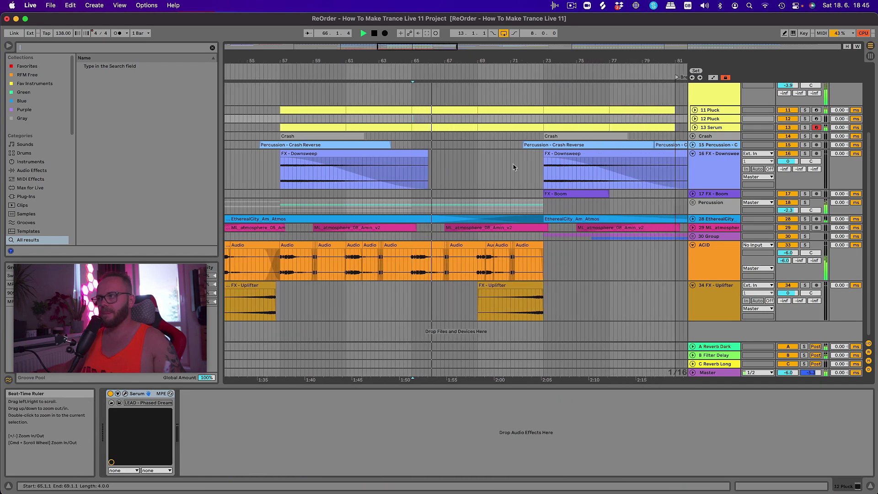
# Step: Unfold 13 Serum with its automation shown and lower the FX Fil Freq curve towards bar 81
pyautogui.scroll(10, 640, 228)
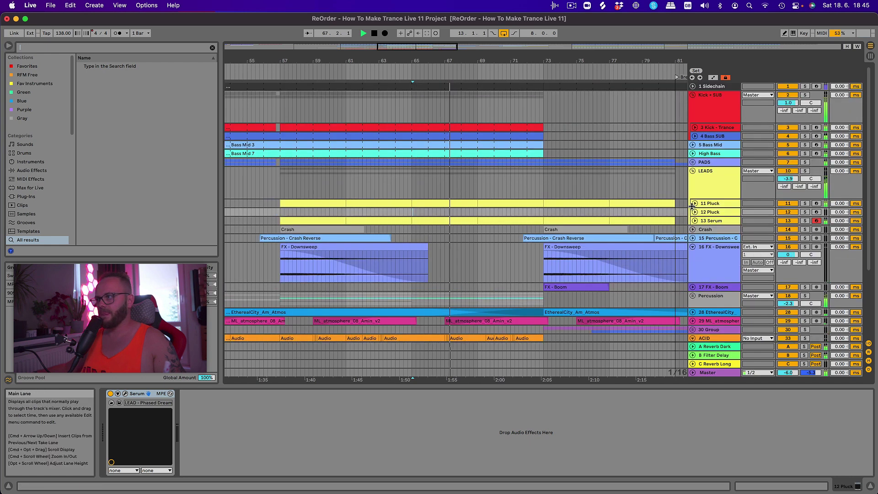
pyautogui.click(695, 221)
pyautogui.press('a')
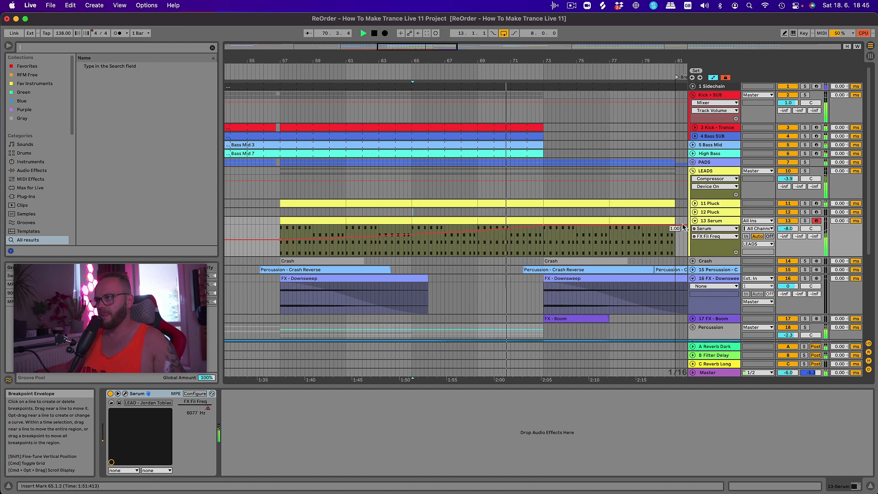
pyautogui.moveTo(674, 225); pyautogui.dragTo(675, 240)
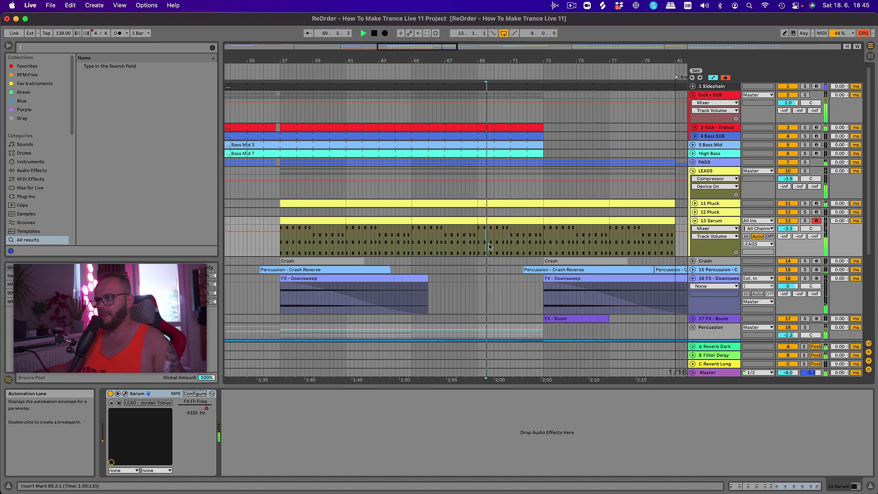
# Step: Show the FX Fil Freq automation of 13 Serum and solo the LEADS group
pyautogui.click(715, 229)
pyautogui.click(704, 242)
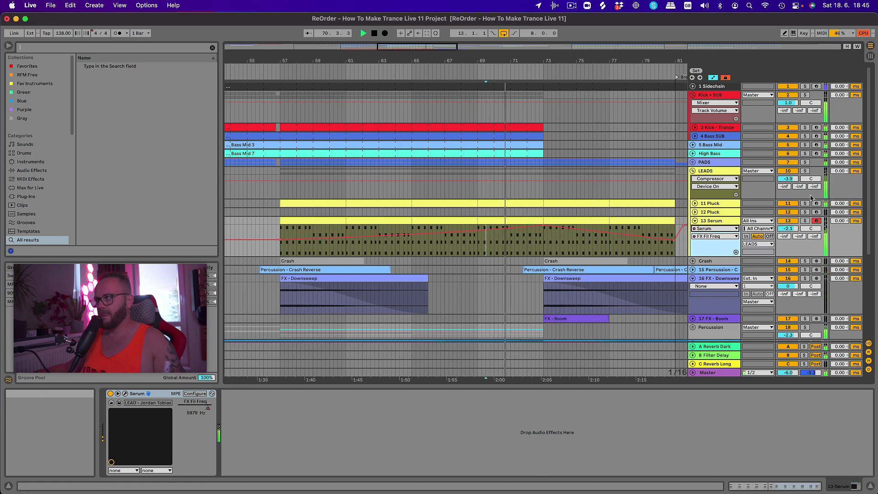
pyautogui.click(804, 171)
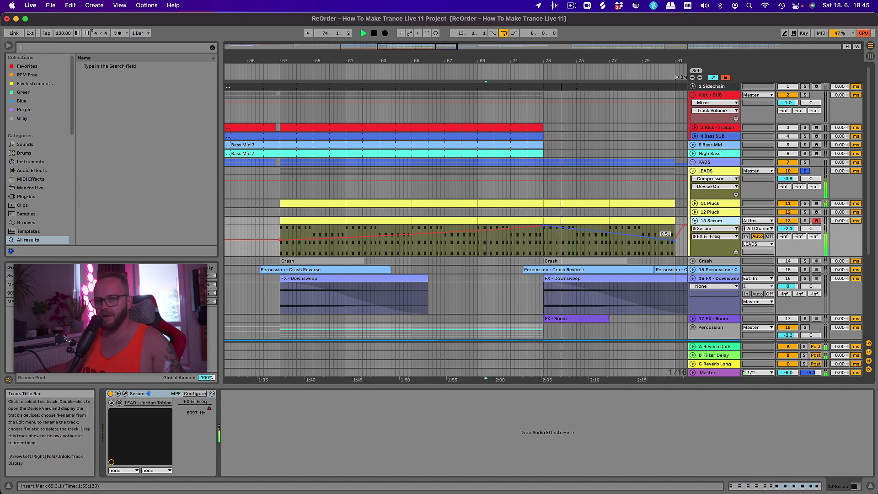
# Step: Adjust the Reverb mix in the Serum effects of 13 Serum, close the plug-in window and unsolo the LEADS group
pyautogui.press('super+alt+p')
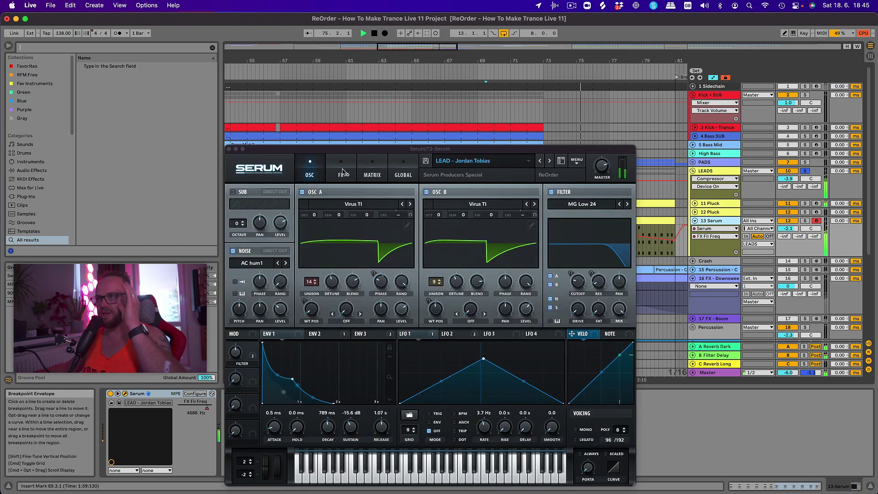
pyautogui.click(593, 246)
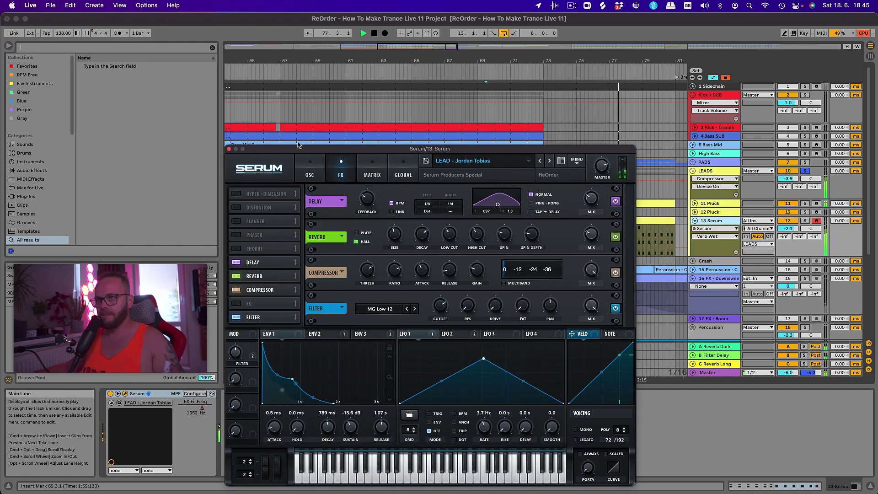
pyautogui.press('super+alt+p')
pyautogui.moveTo(399, 61); pyautogui.dragTo(398, 44)
pyautogui.click(805, 170)
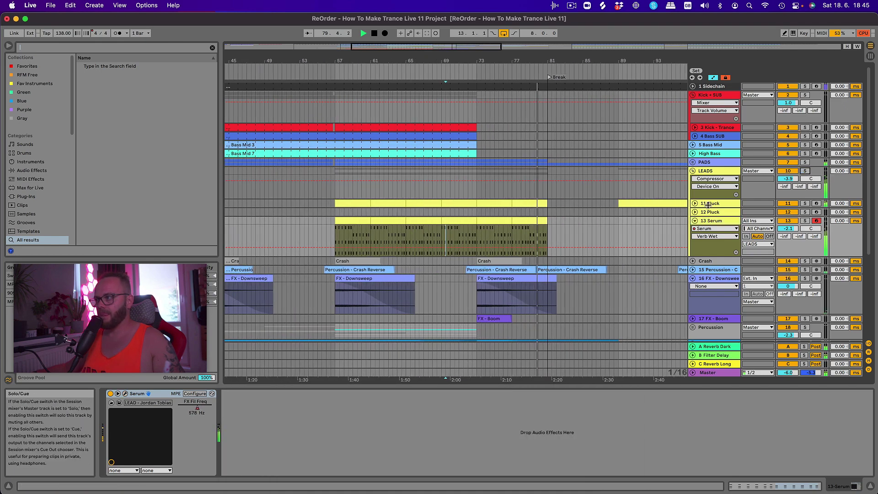
# Step: Stop playback and select the FX - Boom clip at bar 73
pyautogui.scroll(-5, 603, 270)
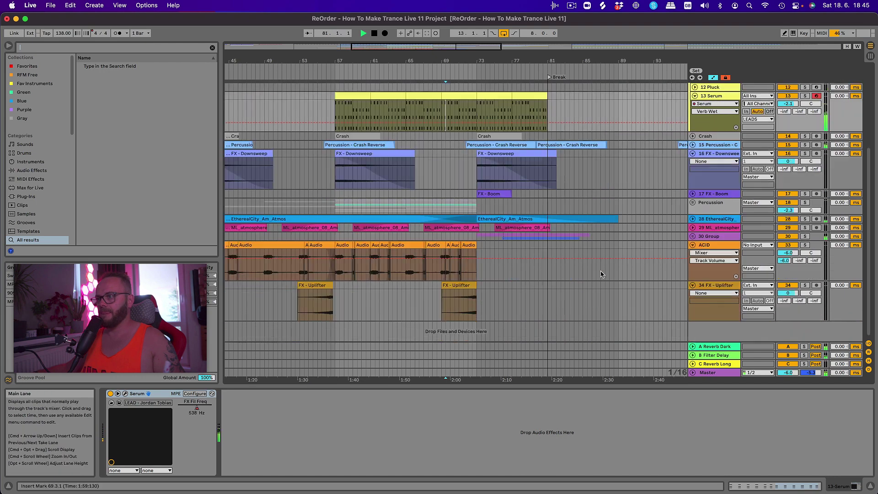
pyautogui.press('space')
pyautogui.click(485, 193)
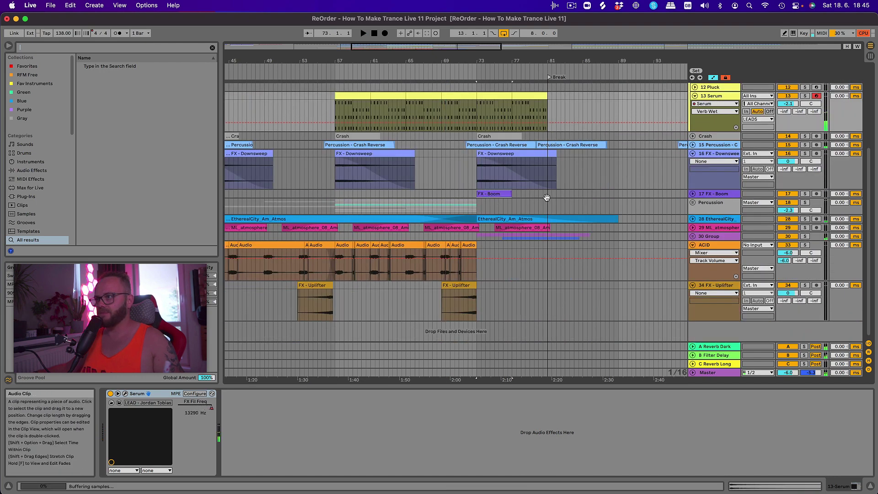